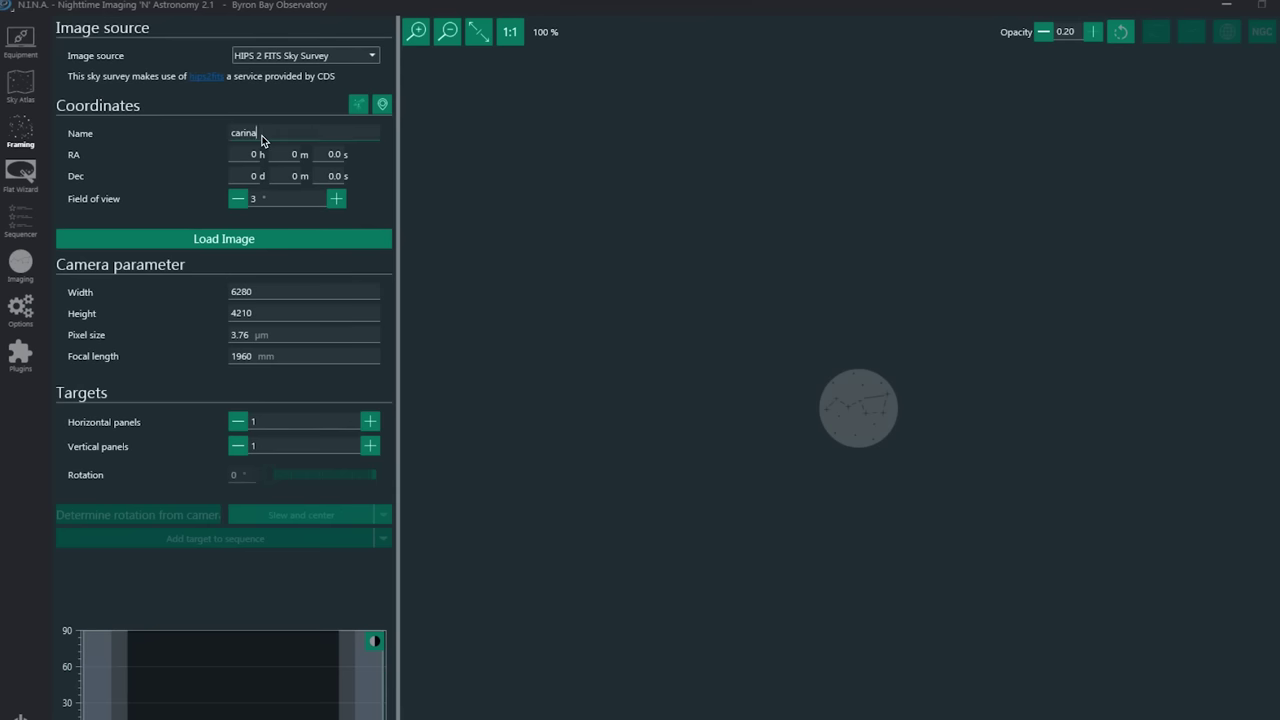
Load the Carina Nebula sky-survey image and drag the camera frame onto the nebula
click(258, 152)
click(254, 239)
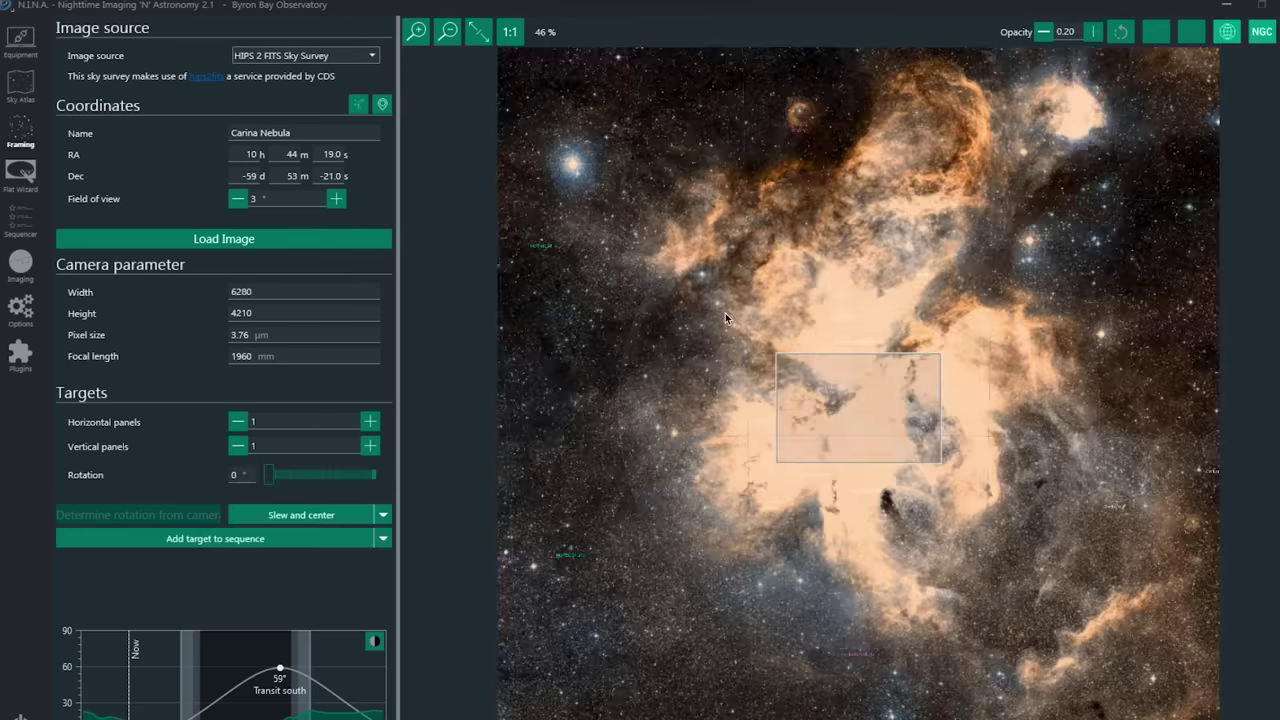
drag(725, 313, 880, 95)
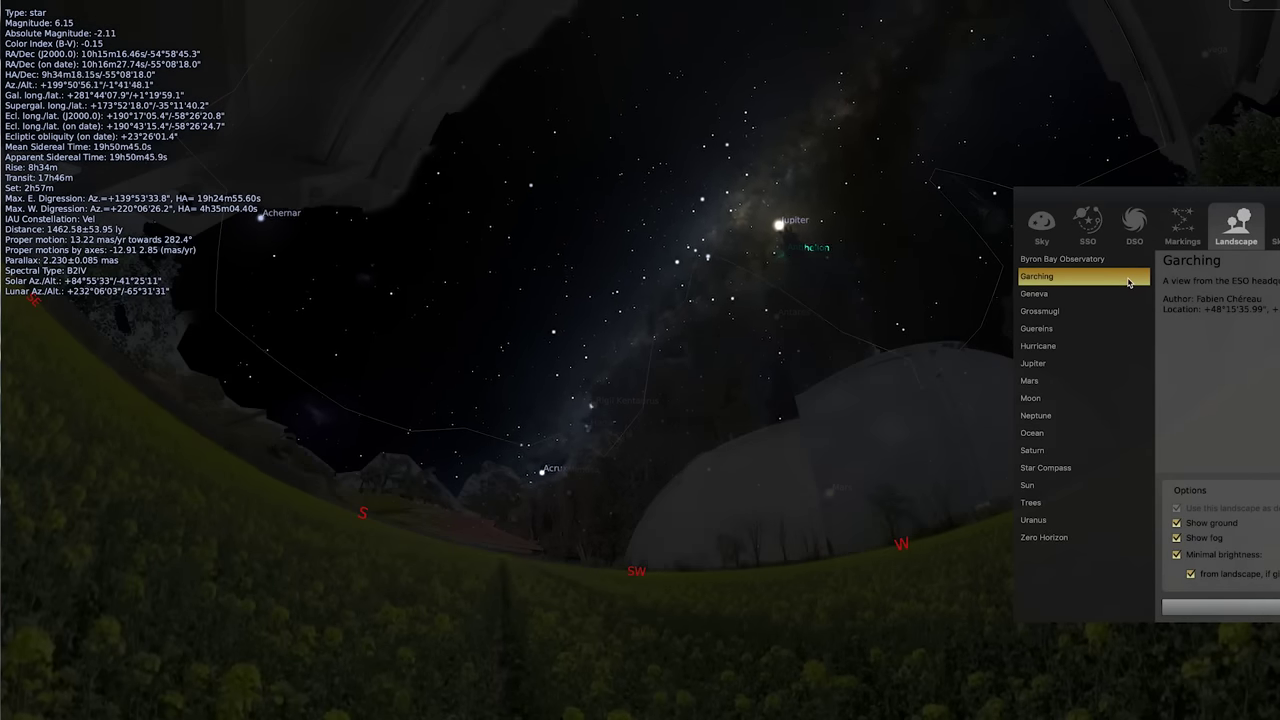
Switch Stellarium's landscape from Garching to Byron Bay Observatory
key(Up)
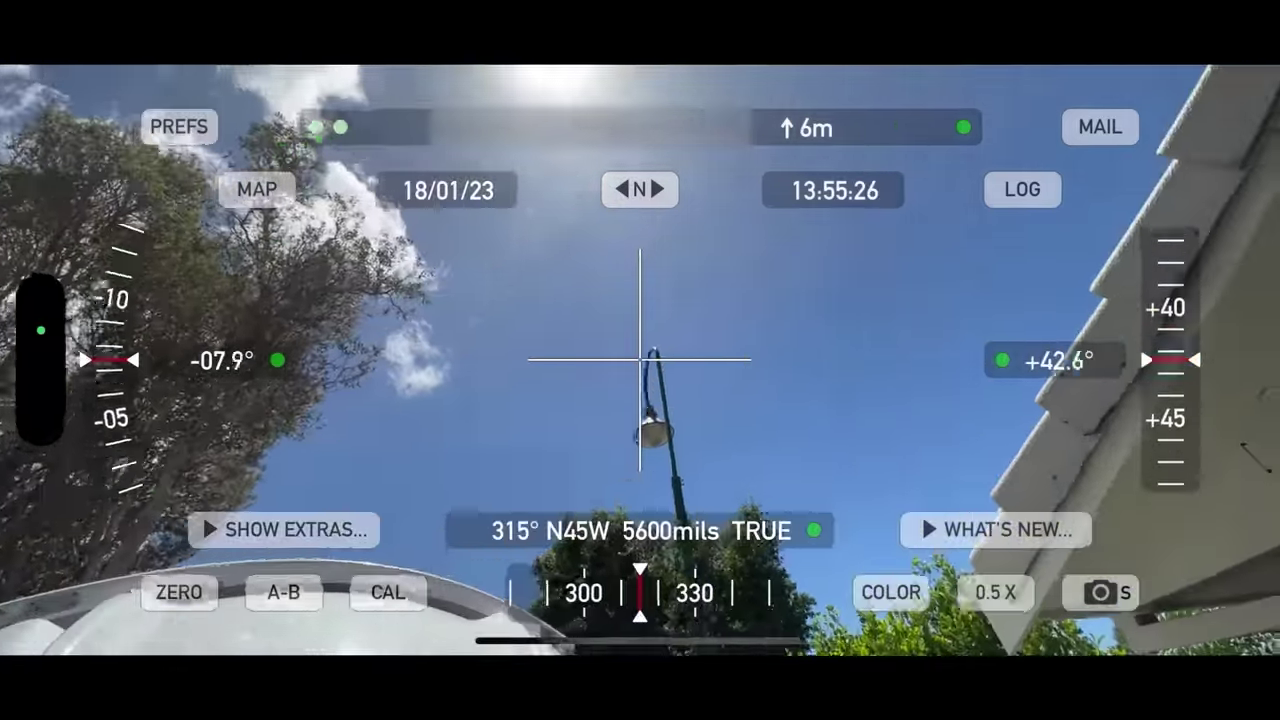
Auto-log horizon readings at a fixed interval, then export the log to a new mail draft
click(1022, 189)
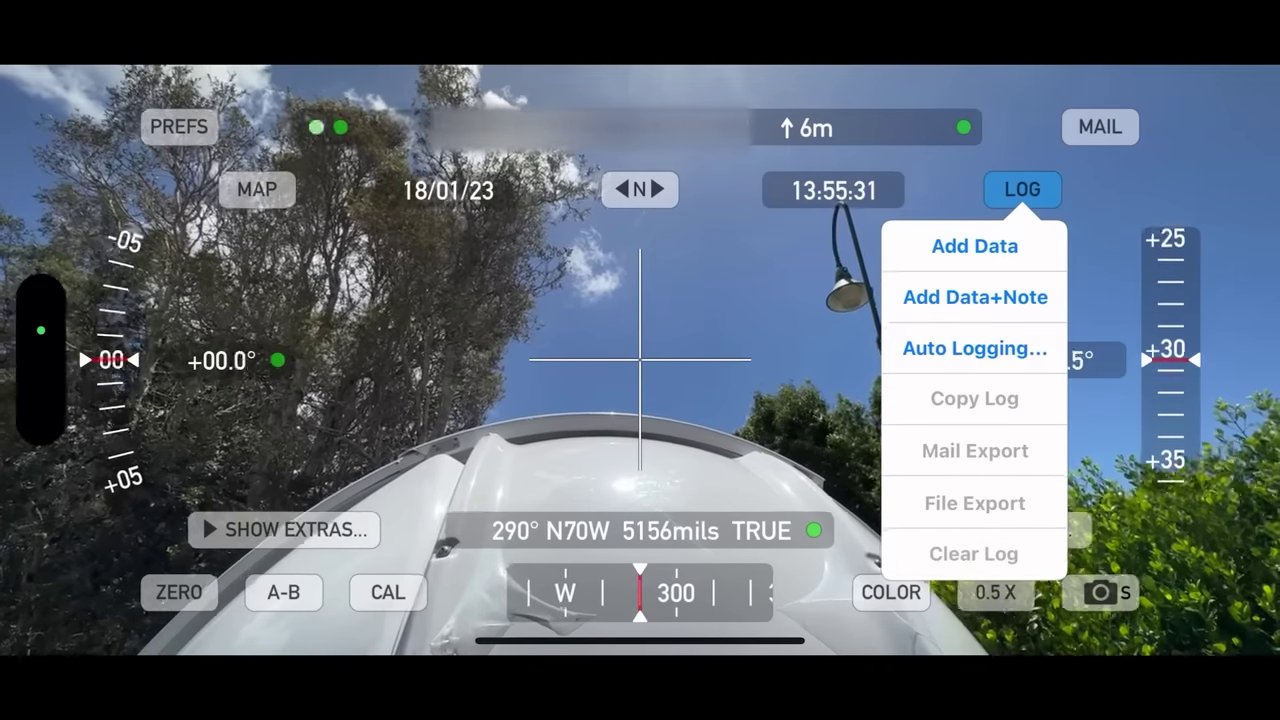
click(975, 348)
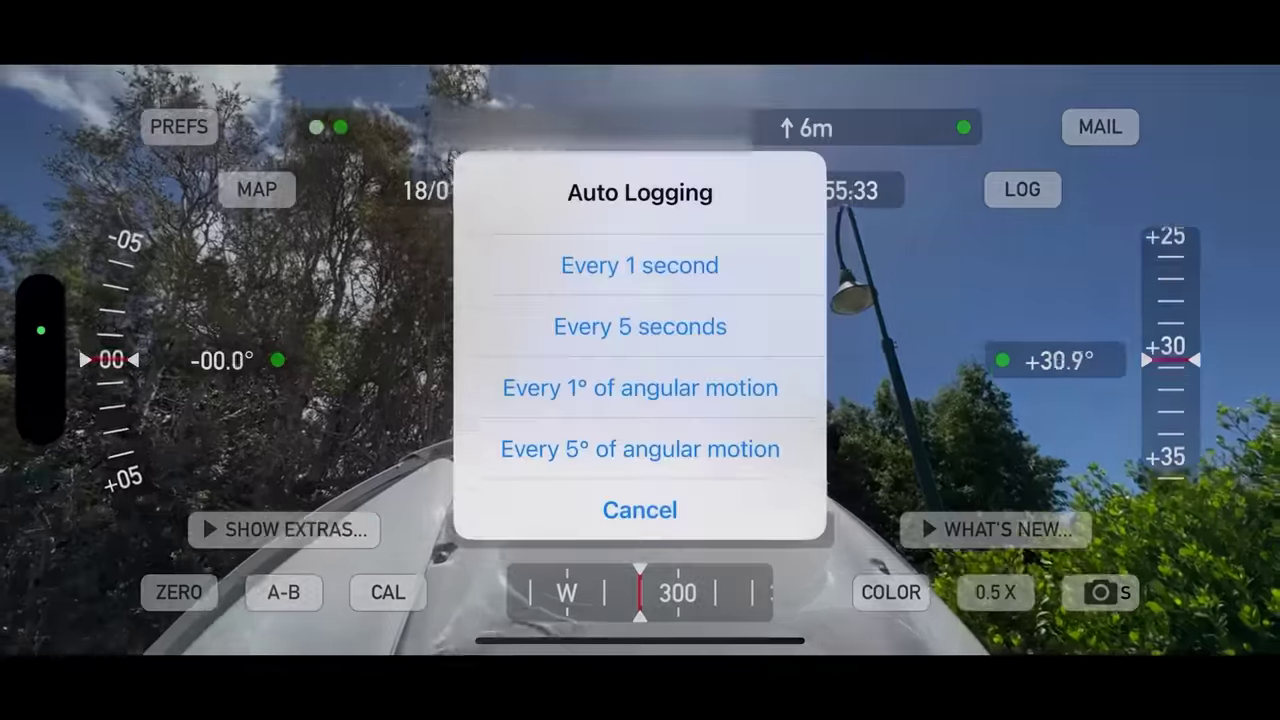
click(640, 265)
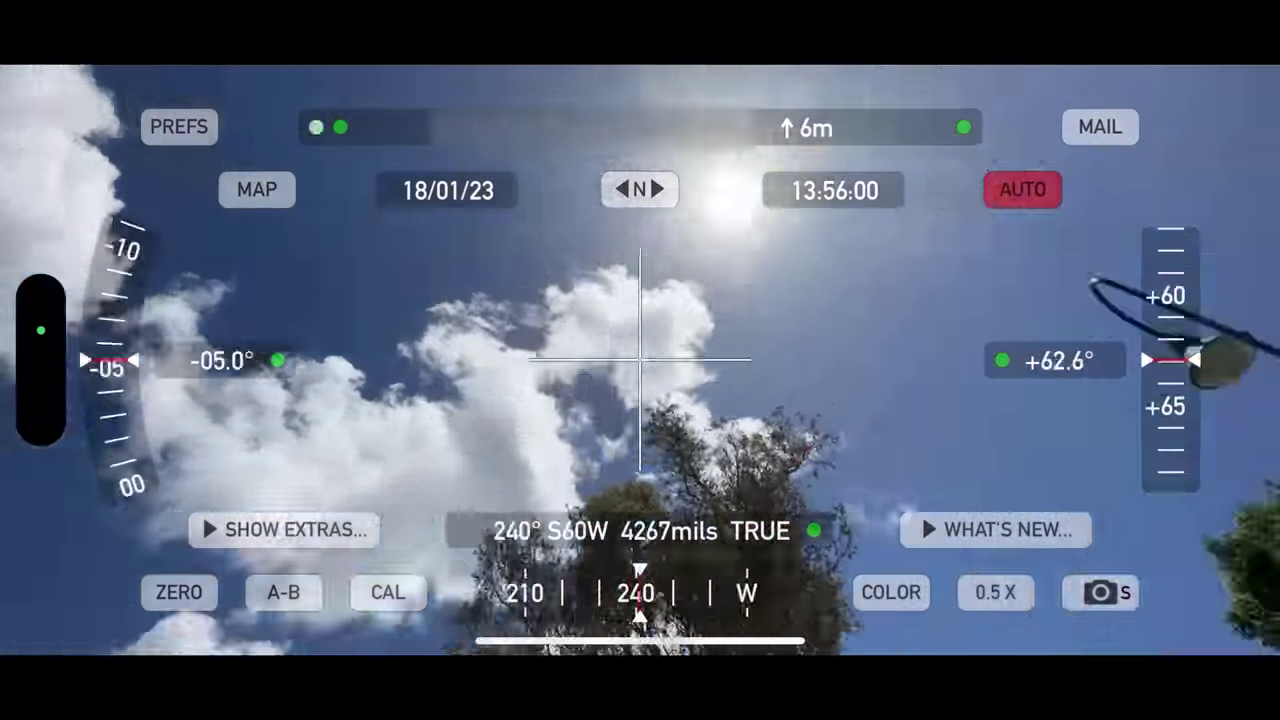
click(1022, 189)
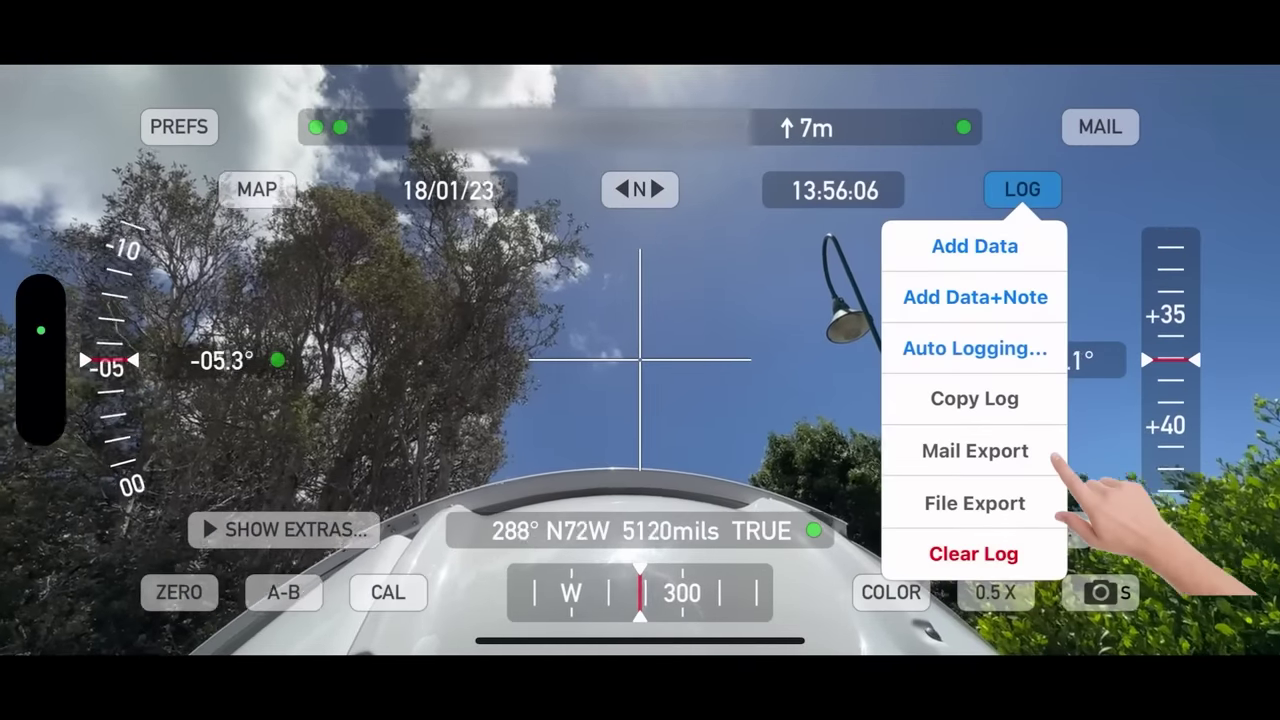
click(1052, 455)
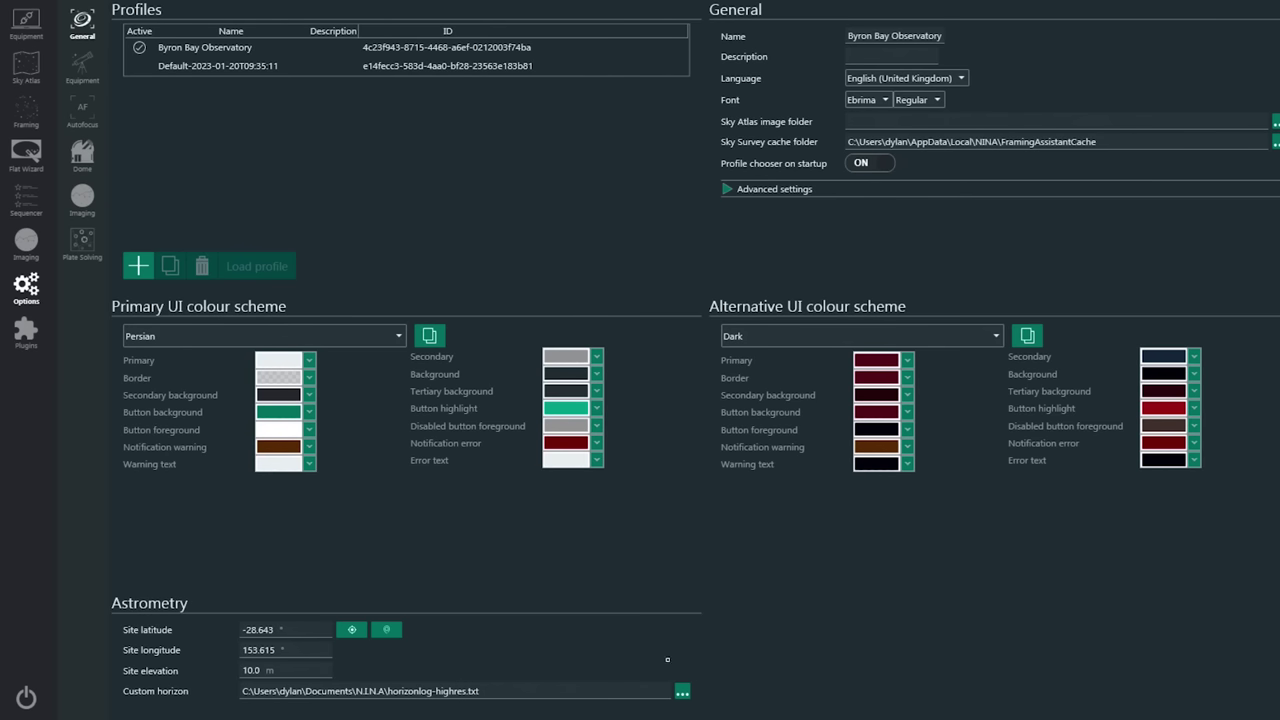
Load horizonlog-highres as the profile's custom horizon file
click(682, 691)
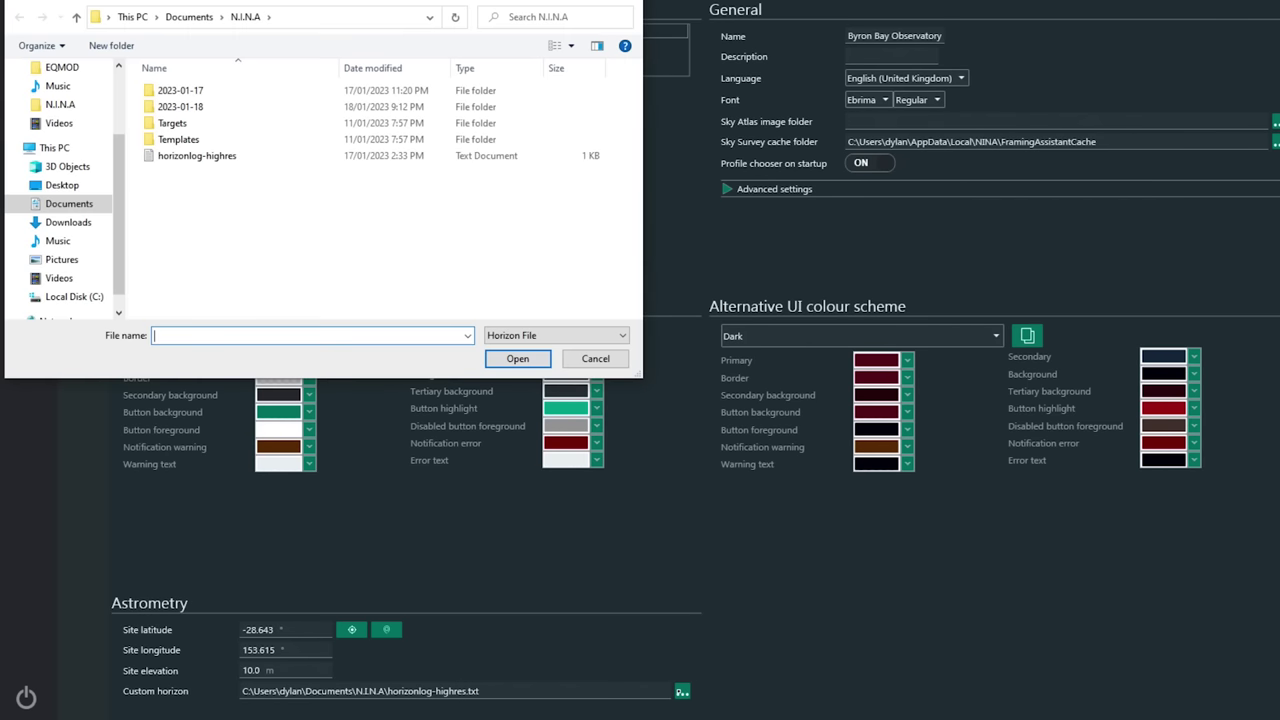
click(197, 155)
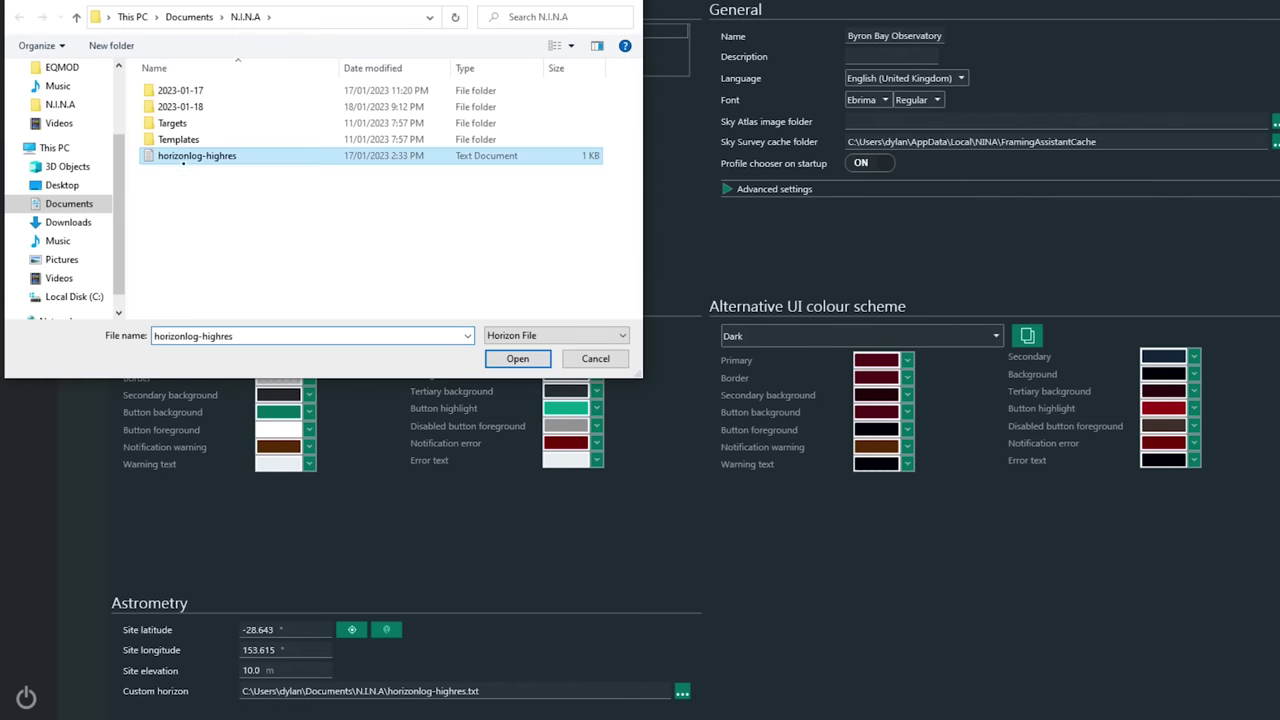
click(517, 359)
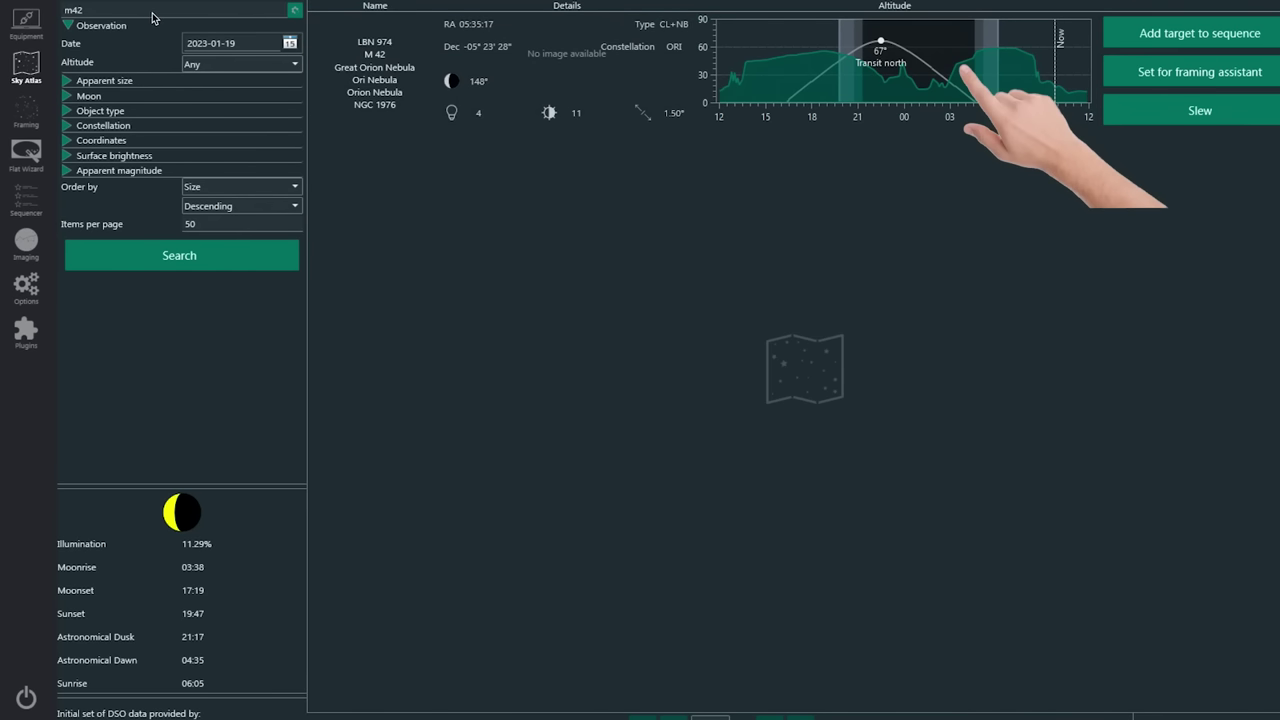
Clear 'm42' from the Sky Atlas name filter, search again and scroll the results
drag(153, 14, 54, 13)
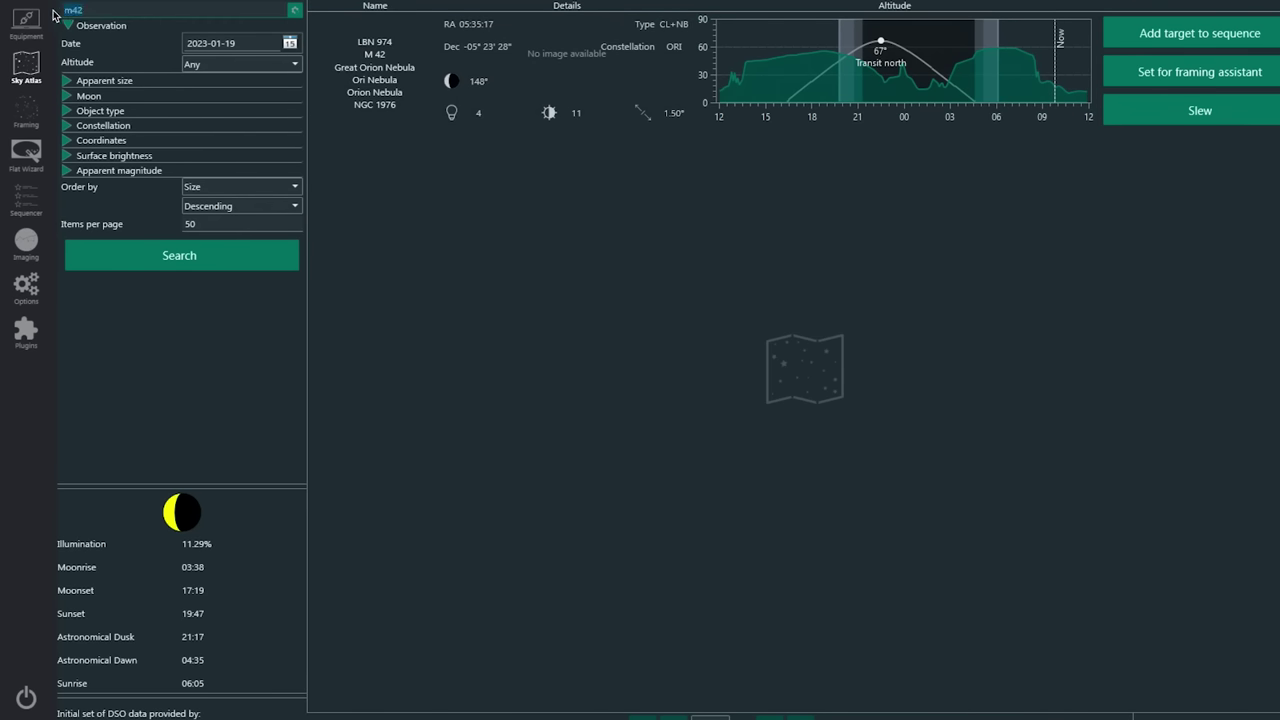
click(133, 255)
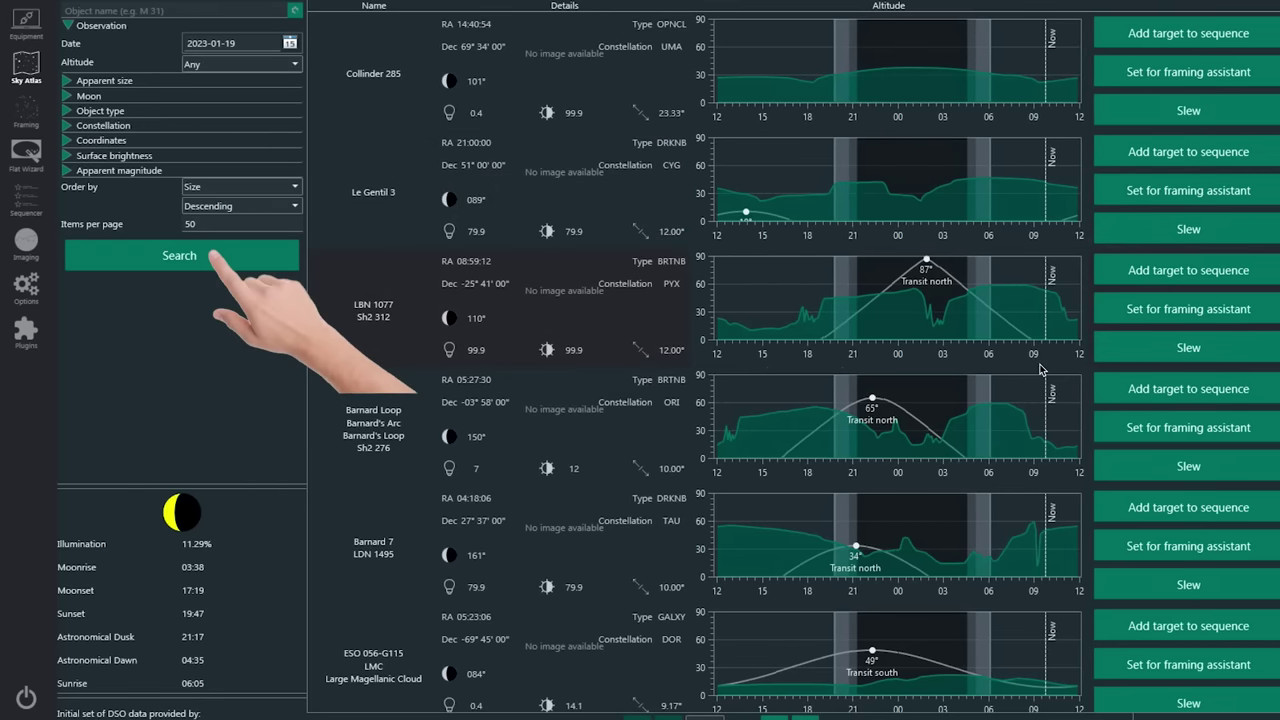
scroll(1040, 370, down, 2)
scroll(700, 370, down, 5)
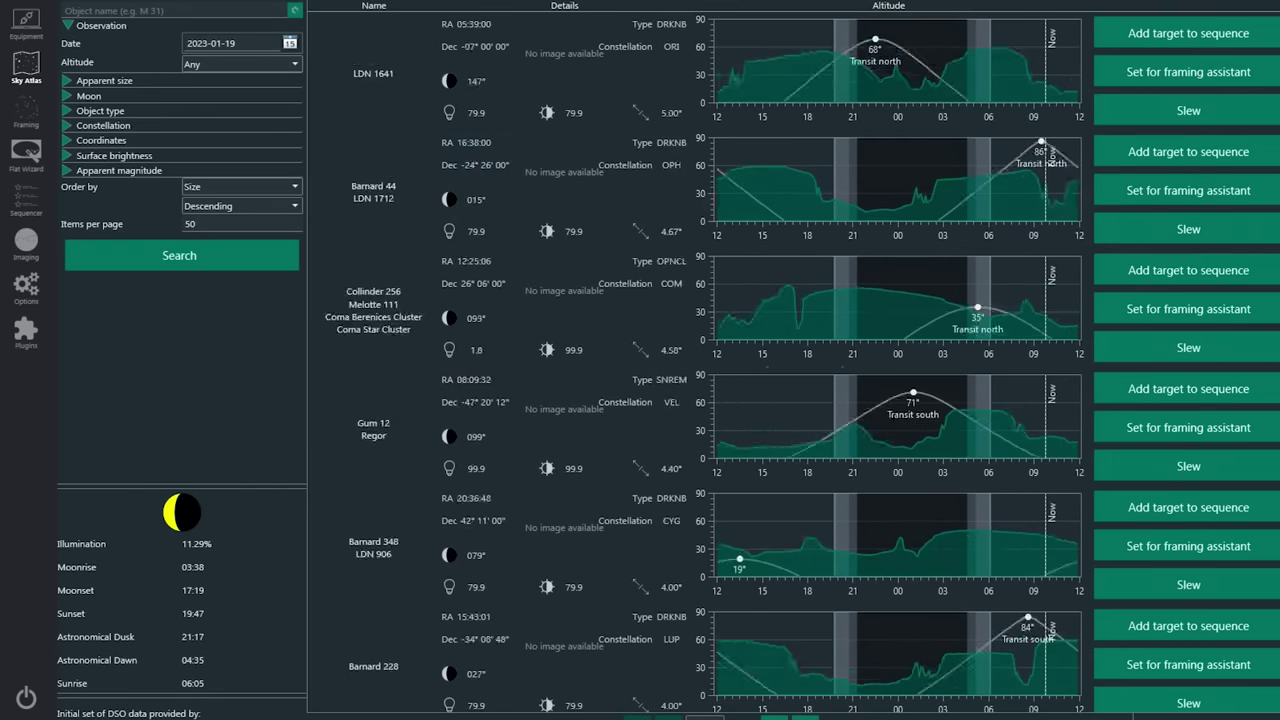
scroll(700, 370, down, 5)
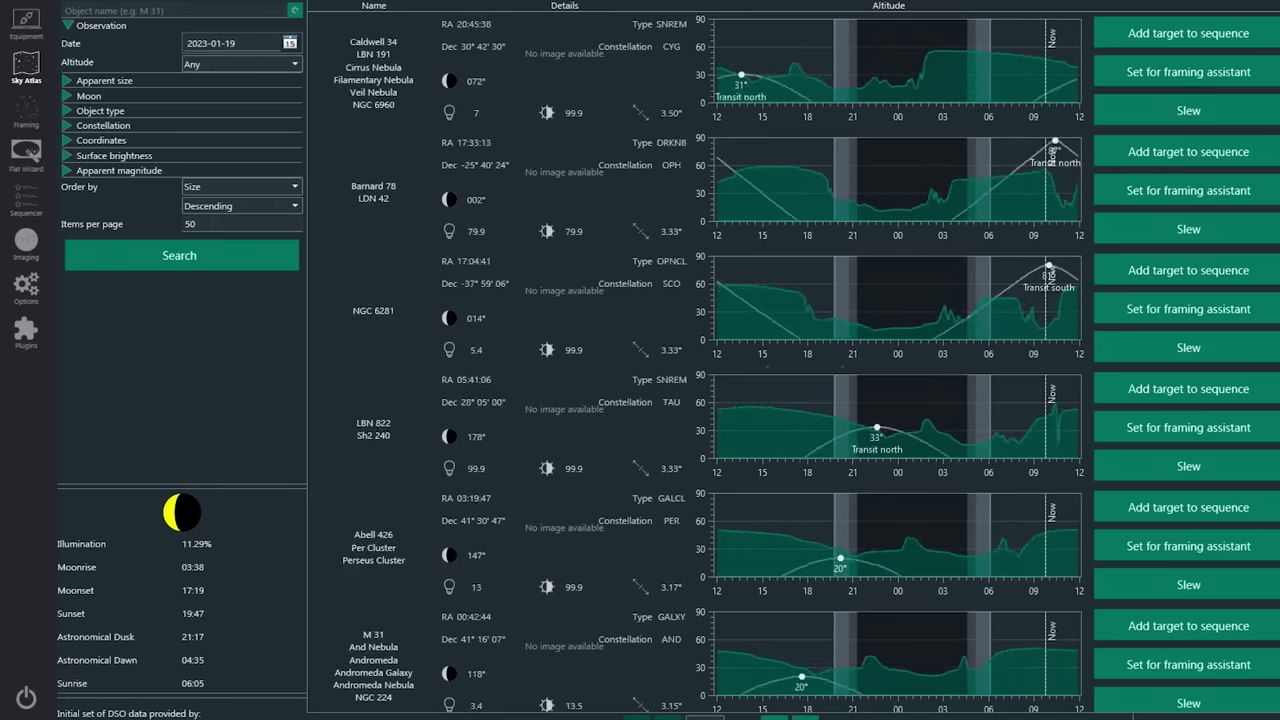
scroll(700, 370, down, 5)
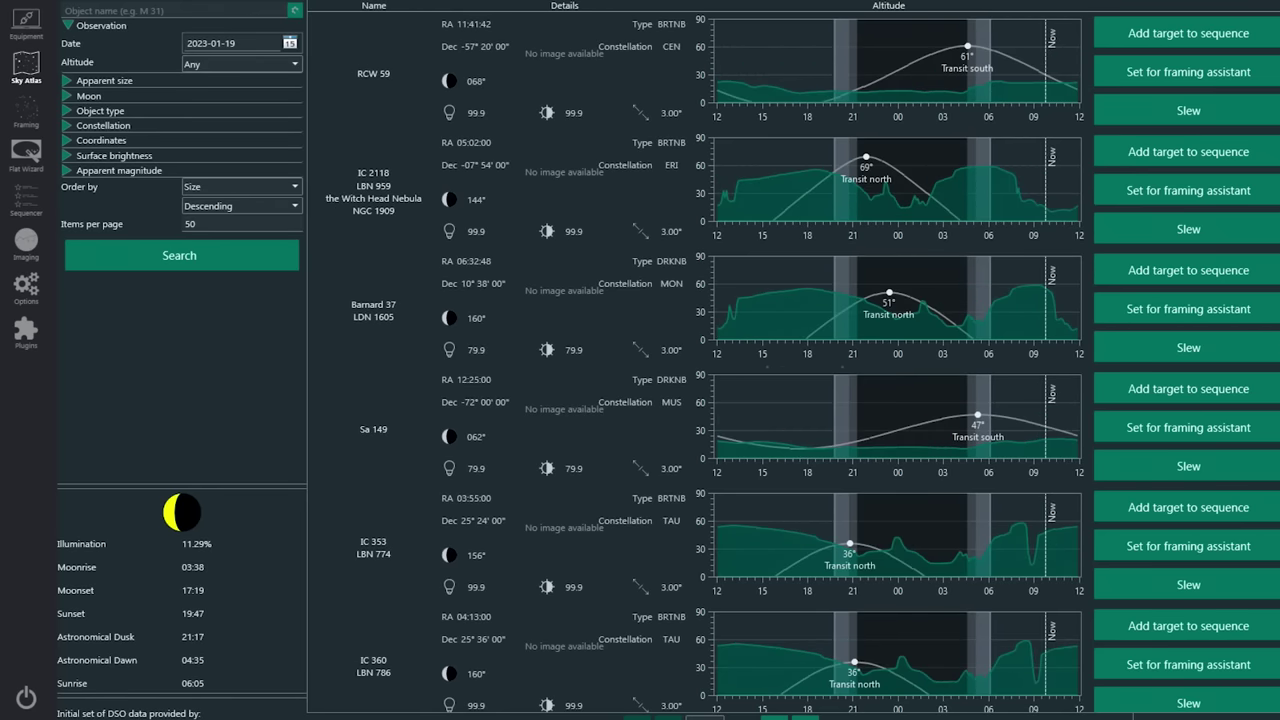
scroll(700, 370, down, 4)
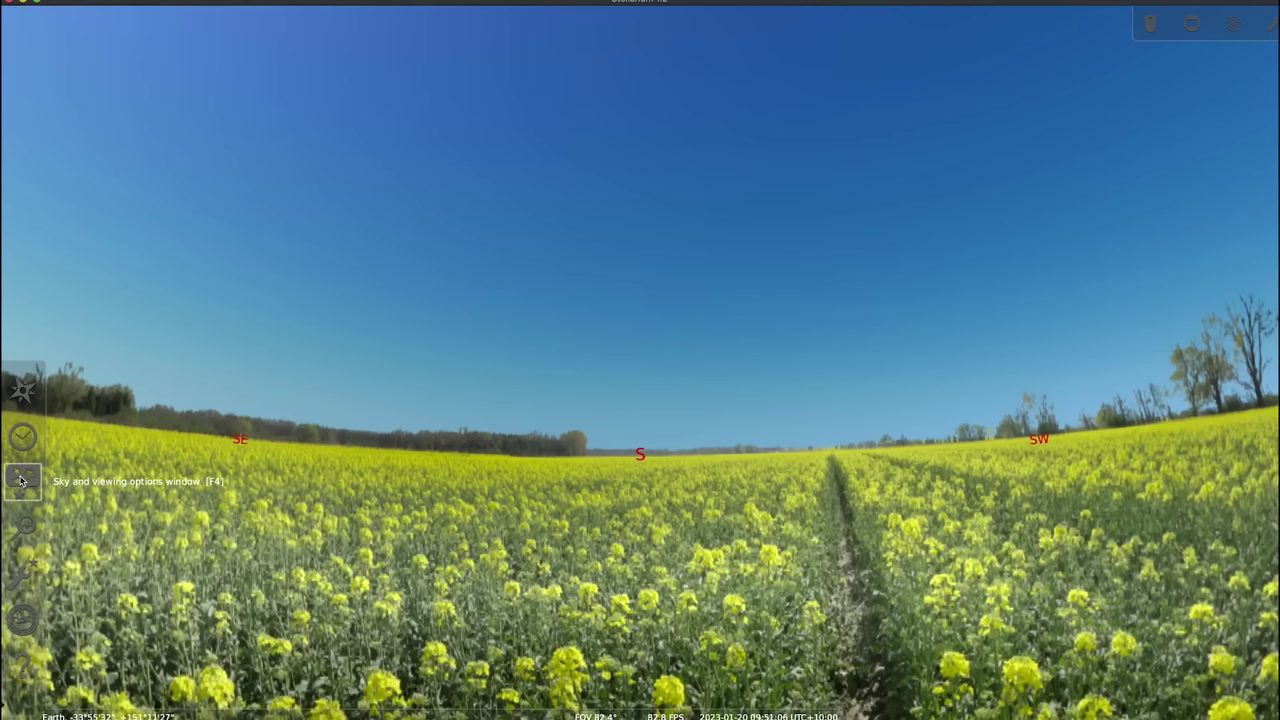
Install the blank landscape ZIP archive and select A Blank Landscape Template
click(20, 481)
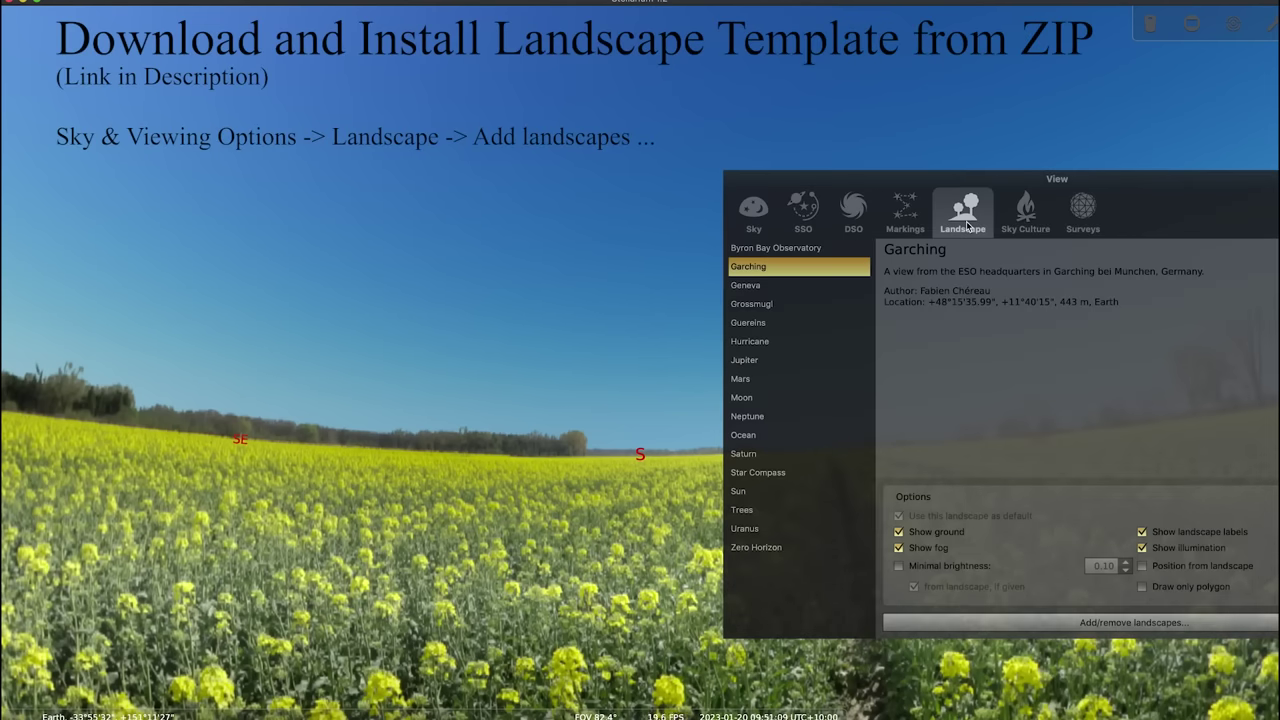
click(996, 623)
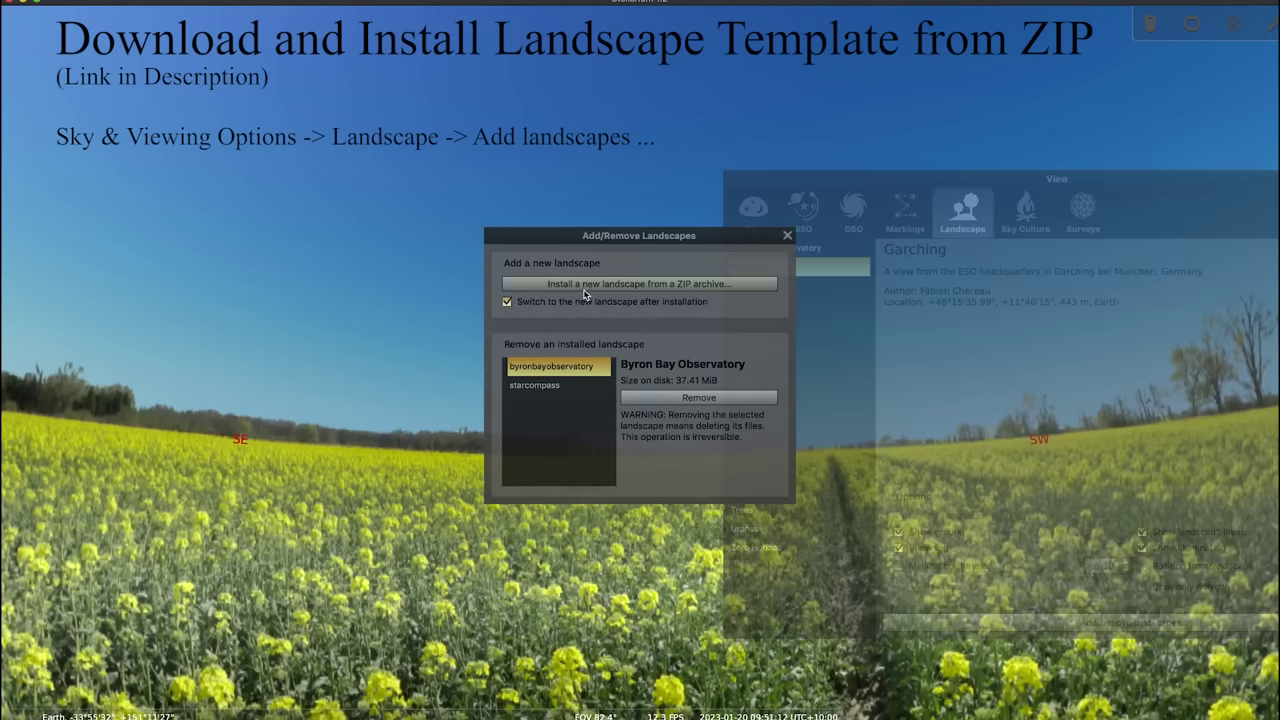
click(586, 287)
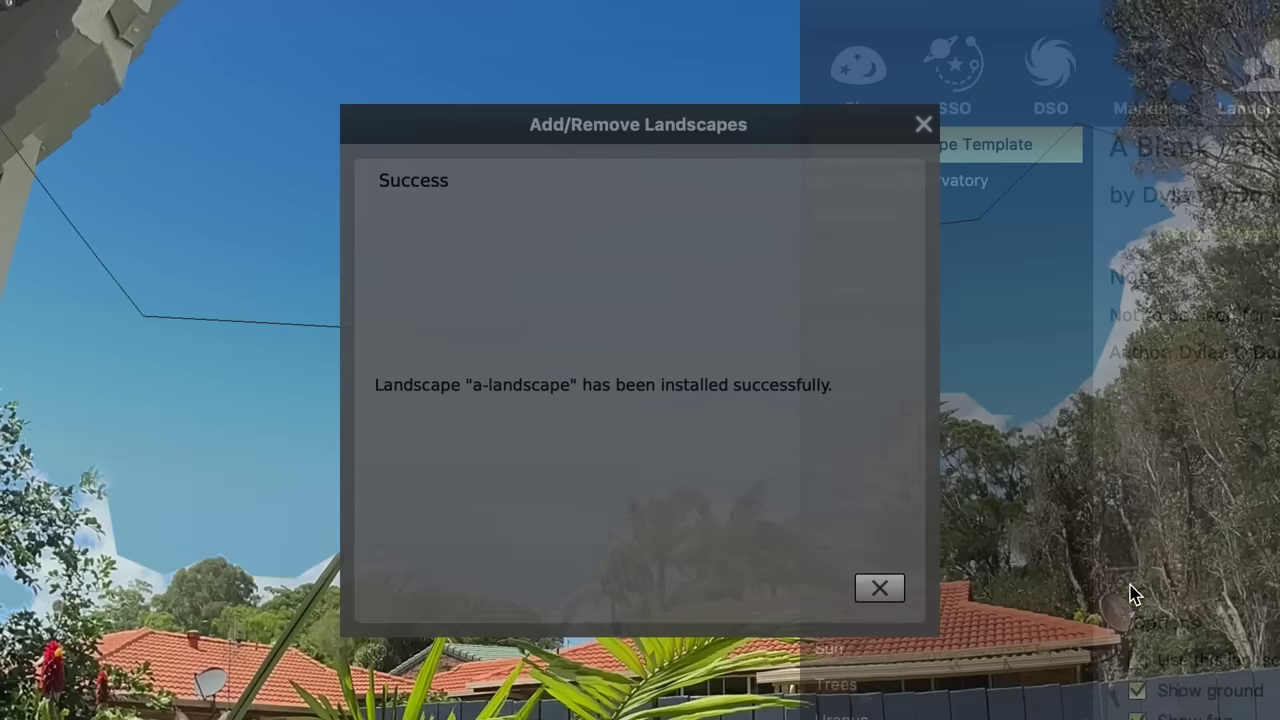
click(880, 589)
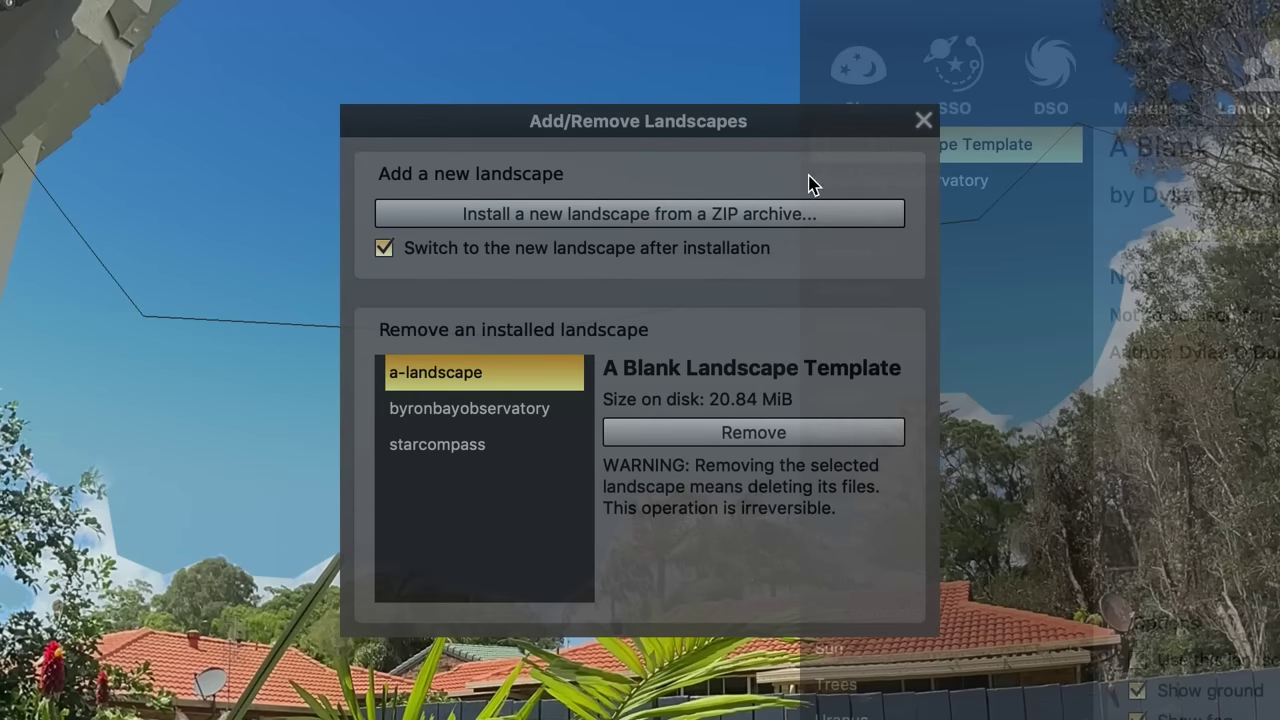
click(922, 121)
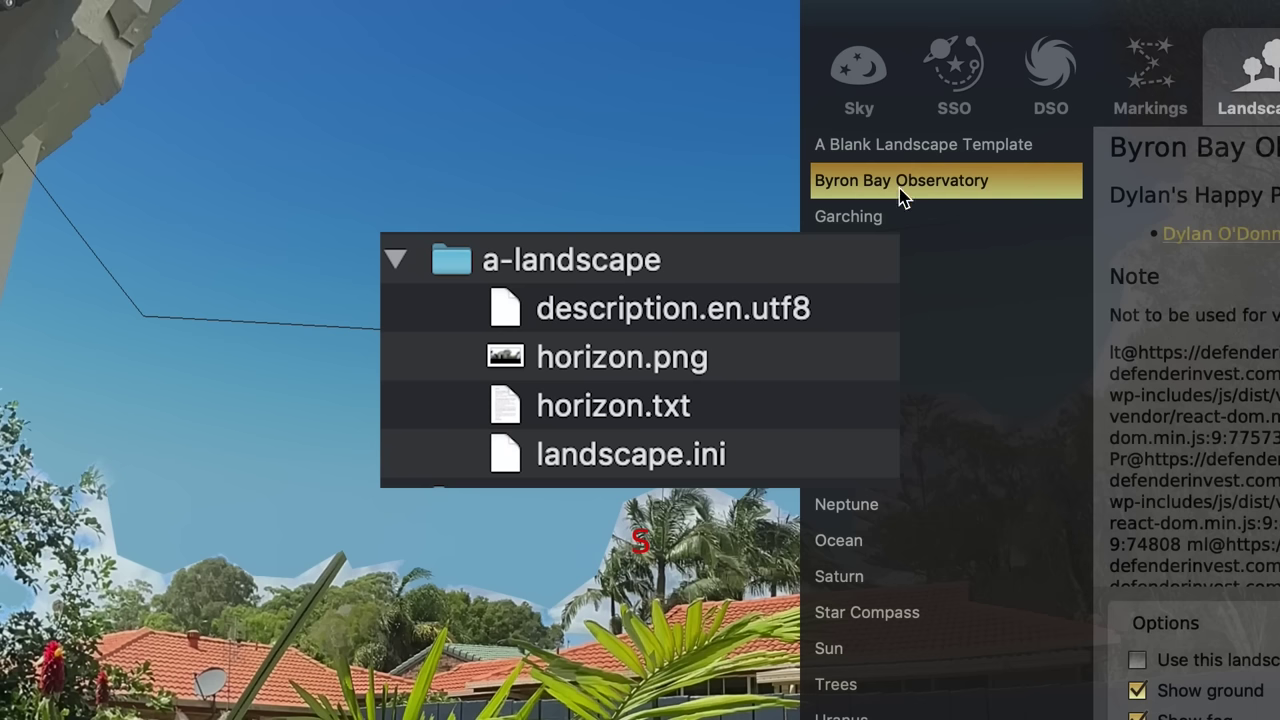
click(891, 150)
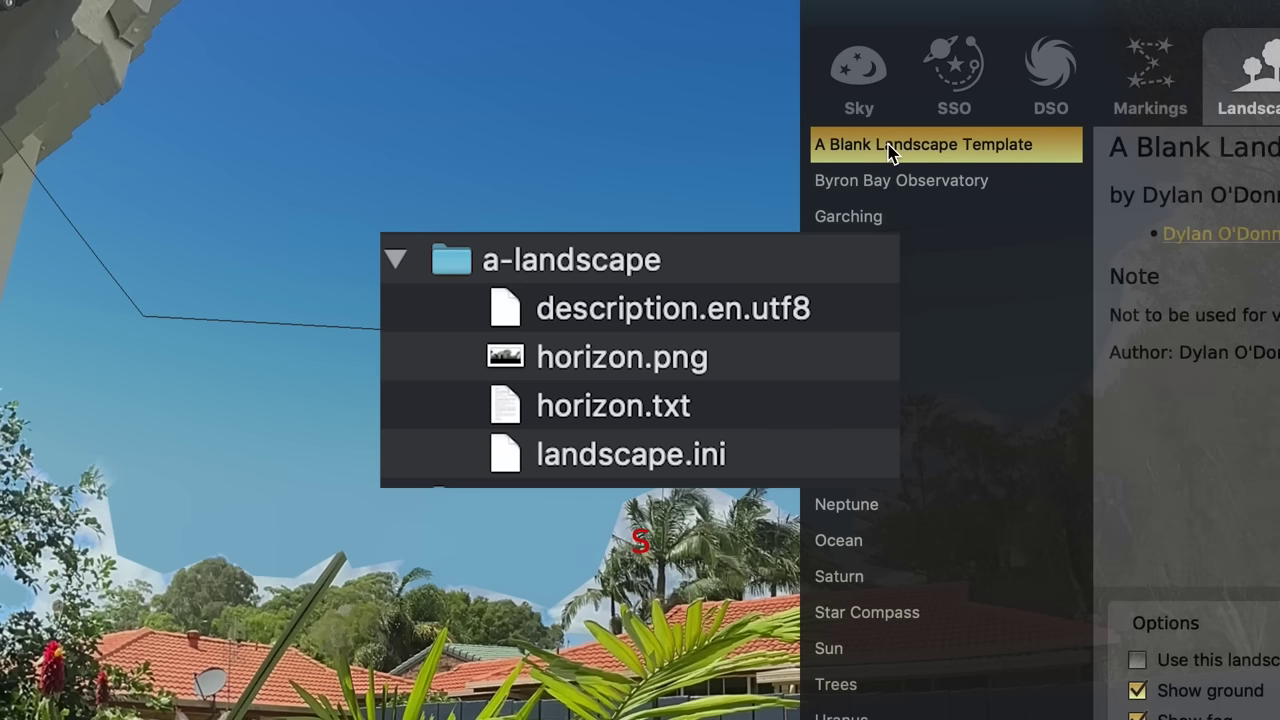
drag(1097, 30, 726, 74)
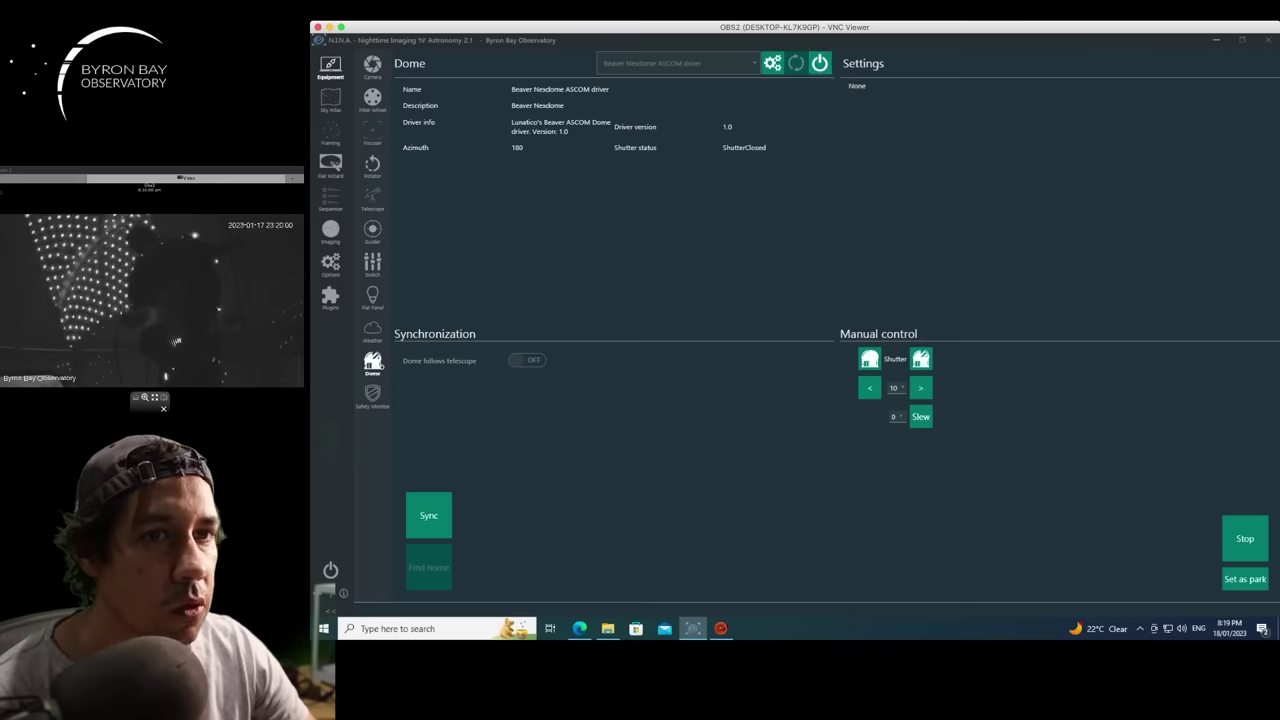
Cancel the dome disconnect, open the dome shutter, and show the Telescope page
click(819, 63)
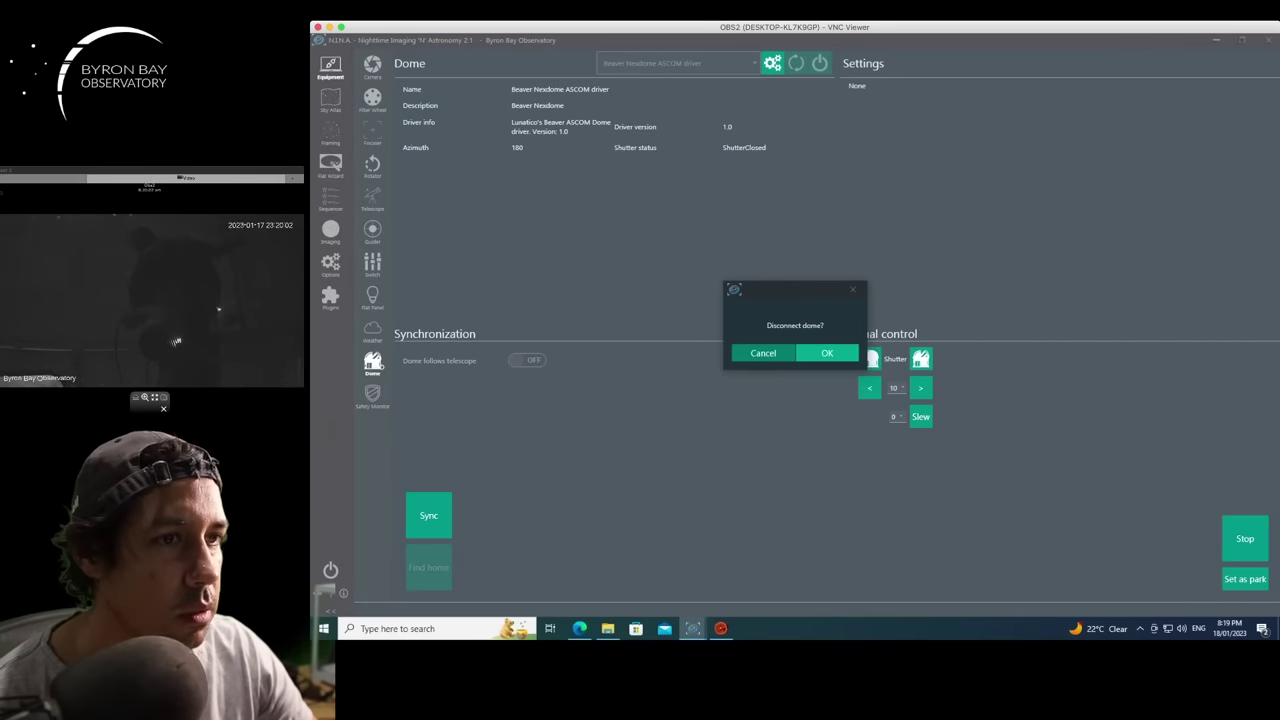
click(763, 353)
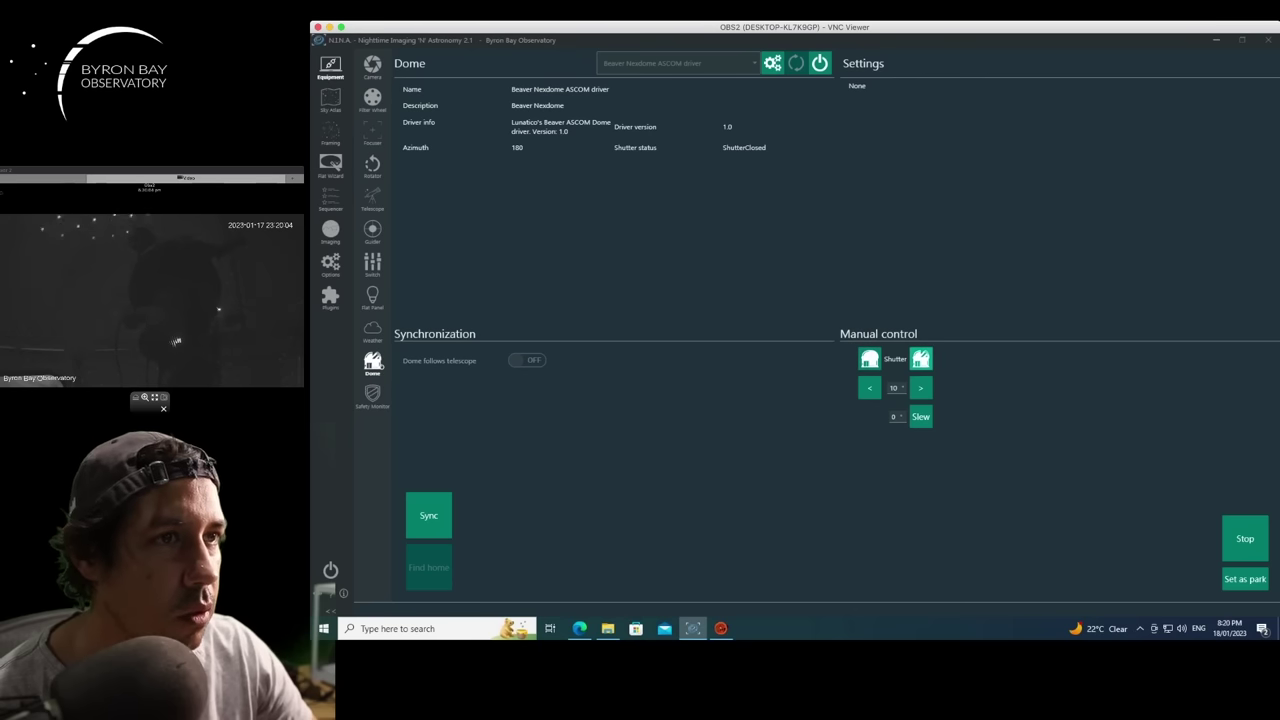
click(920, 358)
click(372, 200)
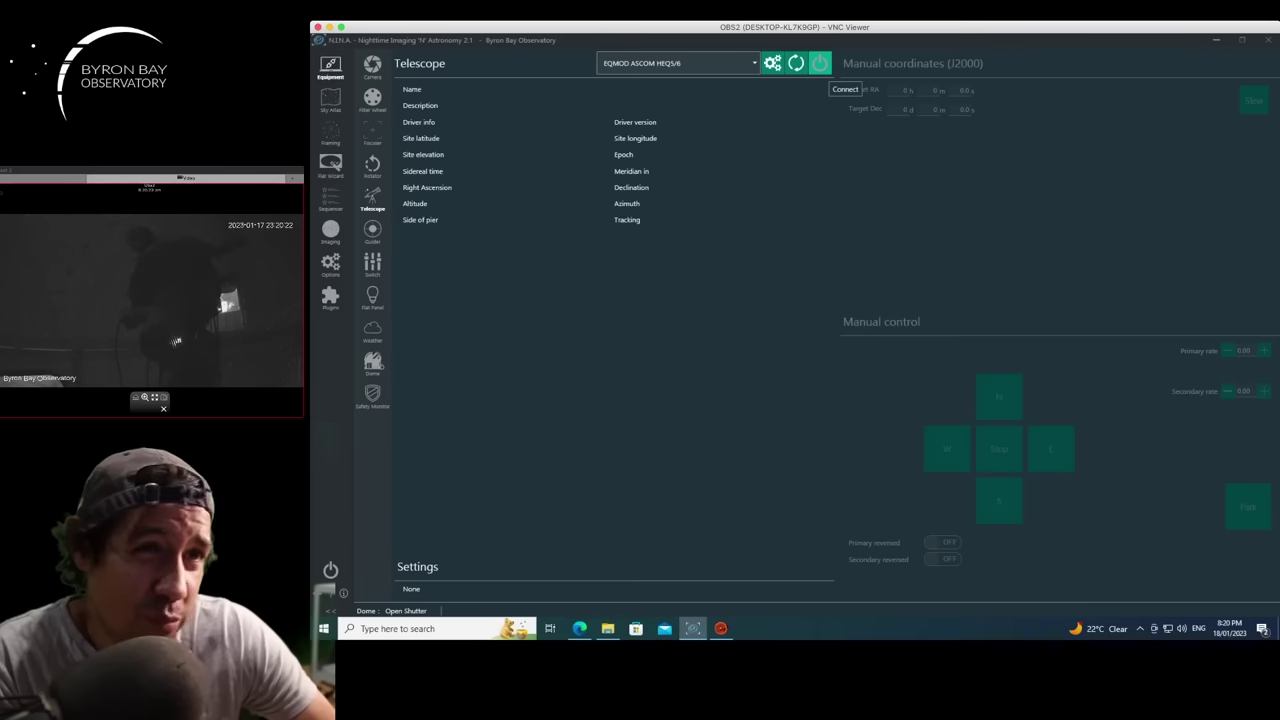
Connect the EQMOD HEQ5/6 mount, unpark it, set sidereal tracking, and hide EQMOD
click(819, 63)
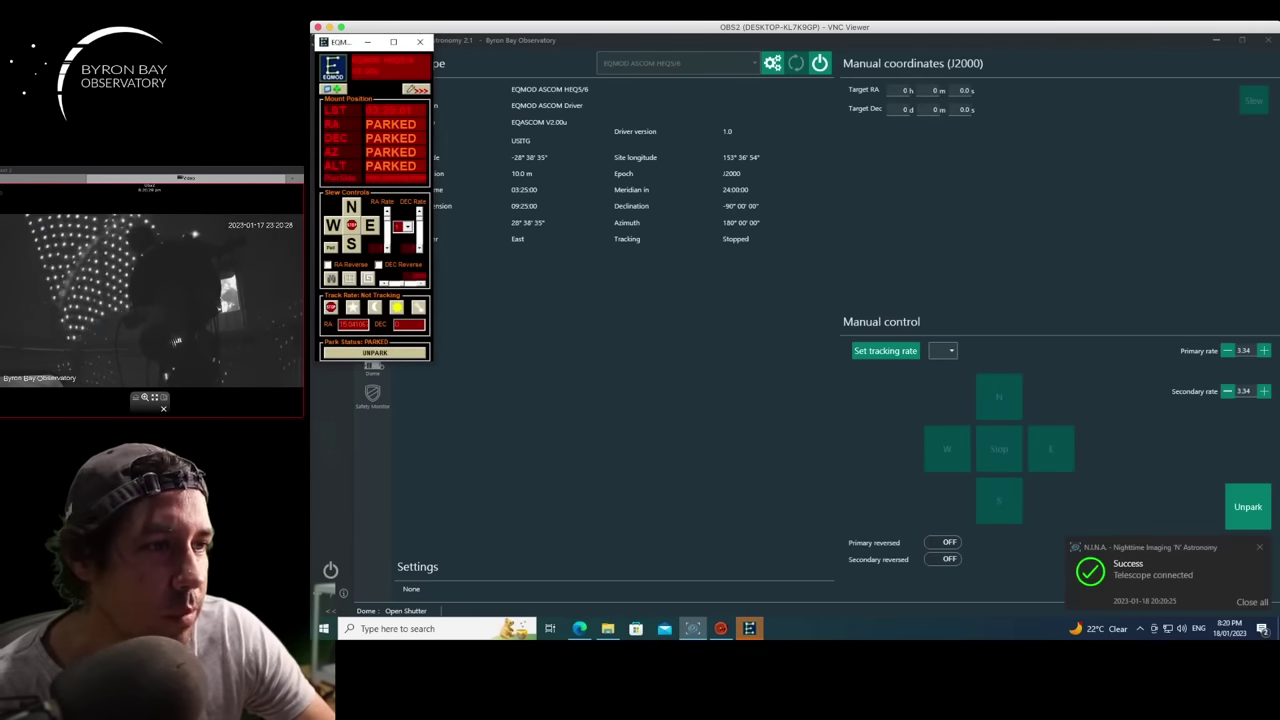
click(1248, 506)
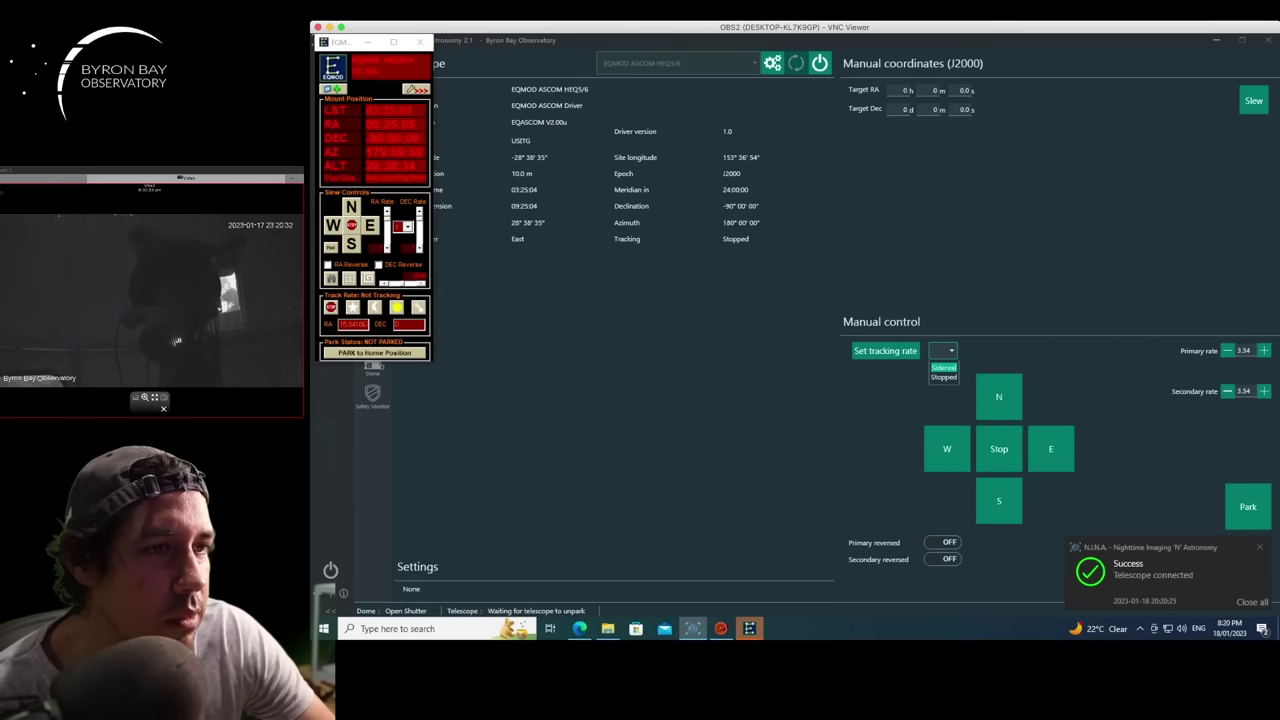
click(943, 367)
click(885, 350)
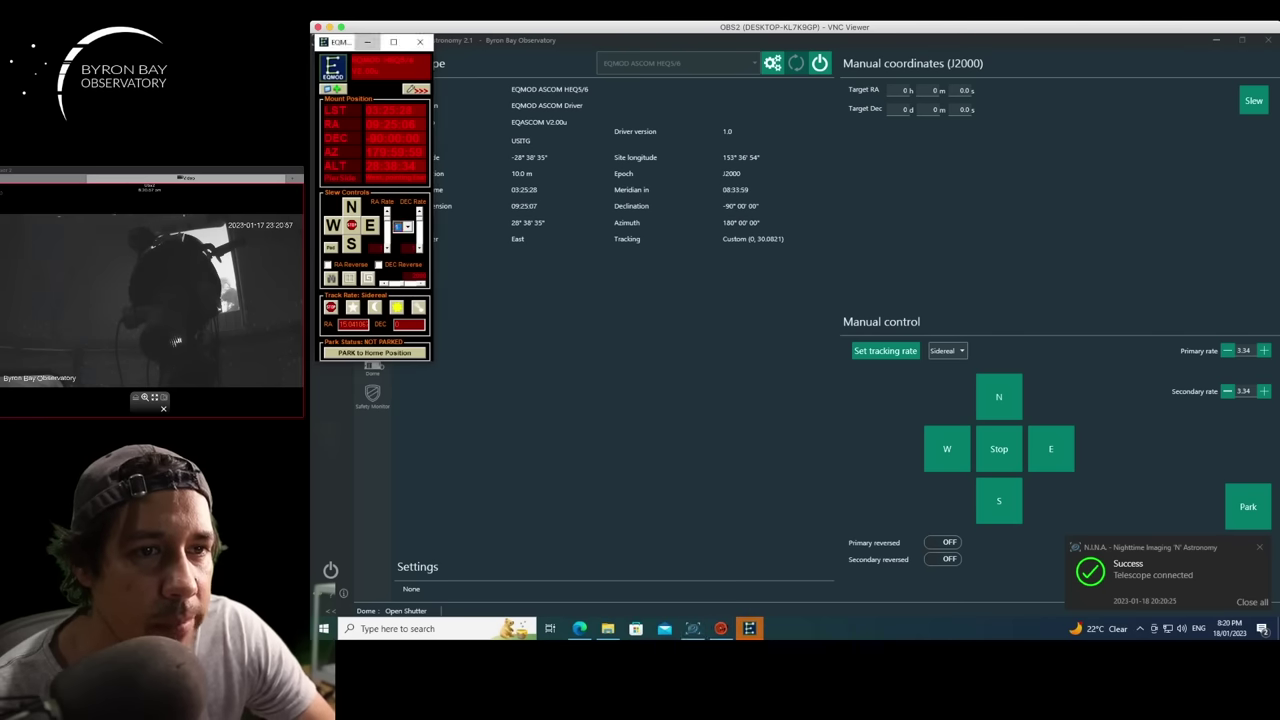
click(692, 628)
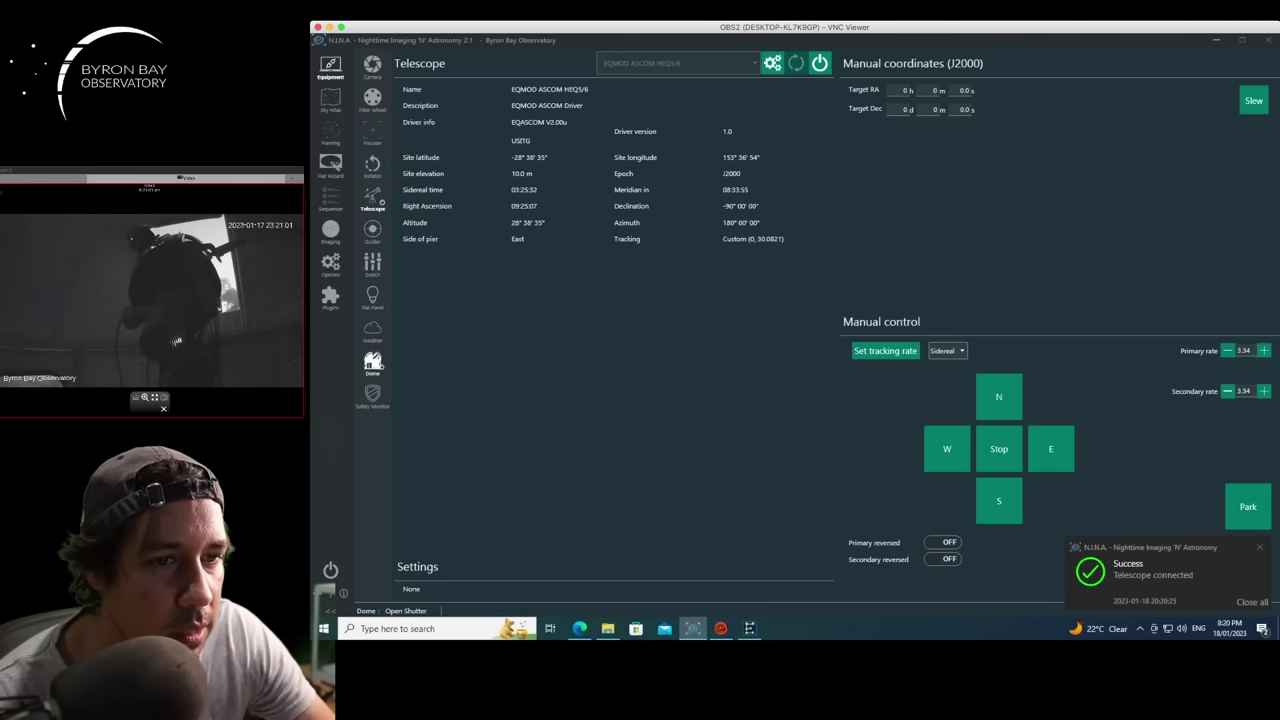
Connect the QHY camera and start cooling its sensor
click(372, 66)
click(819, 63)
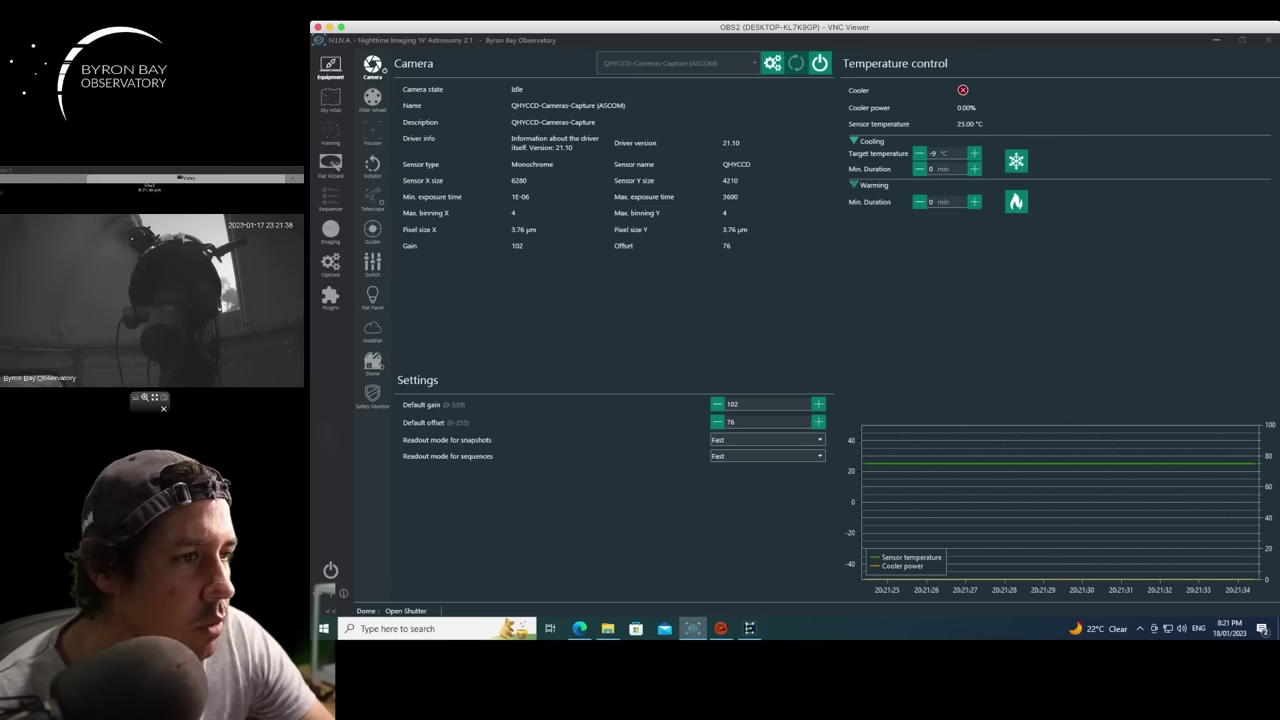
click(1016, 161)
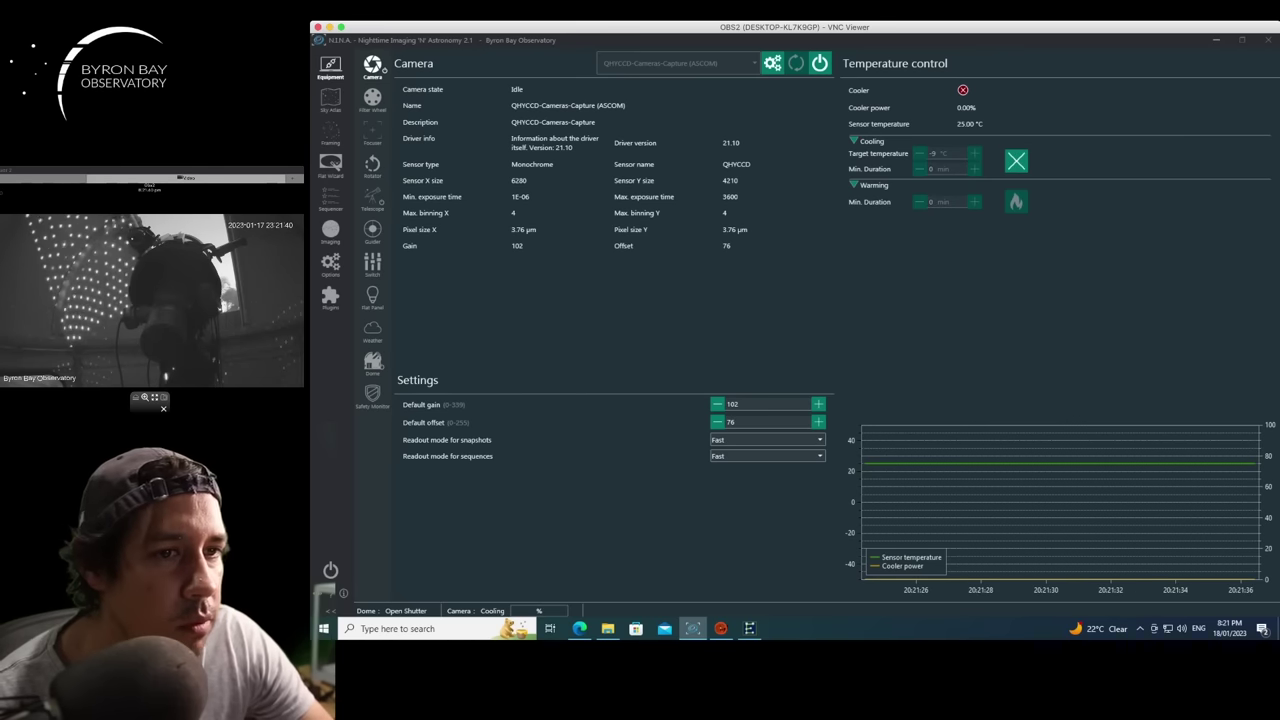
Connect PHD2 guiding, minimize its window, and connect the ZWO focuser
click(372, 233)
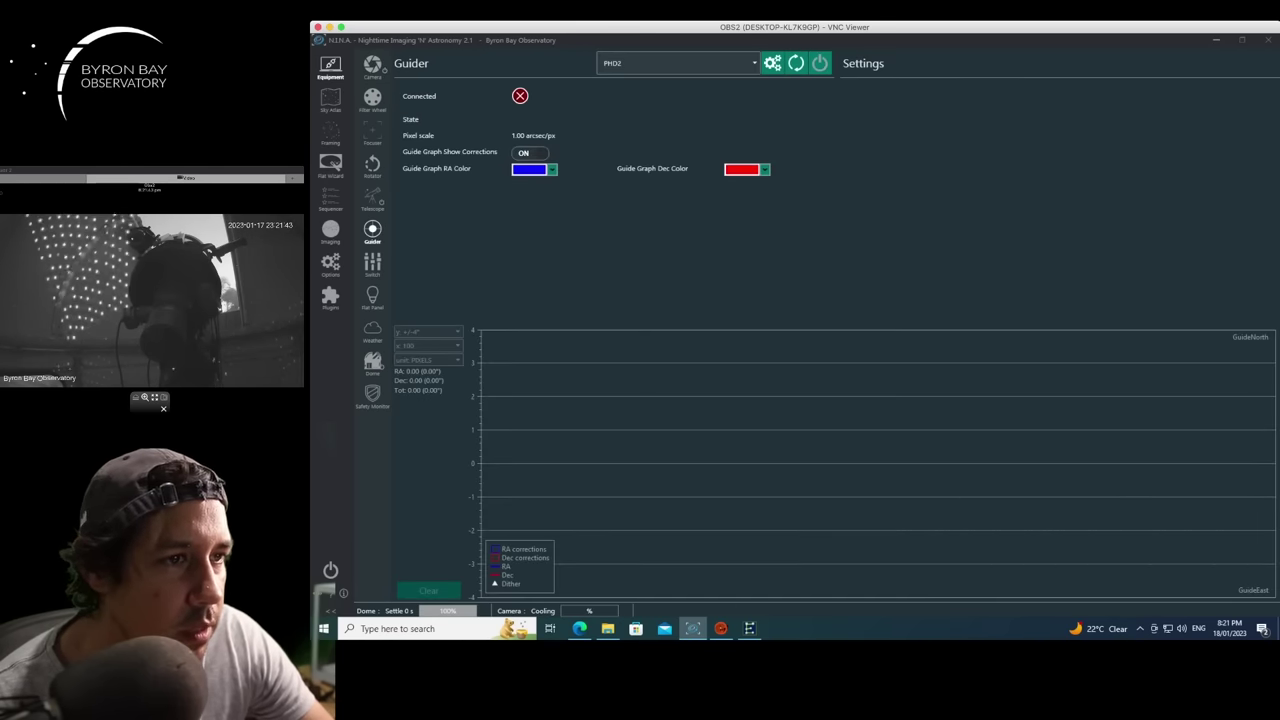
click(819, 63)
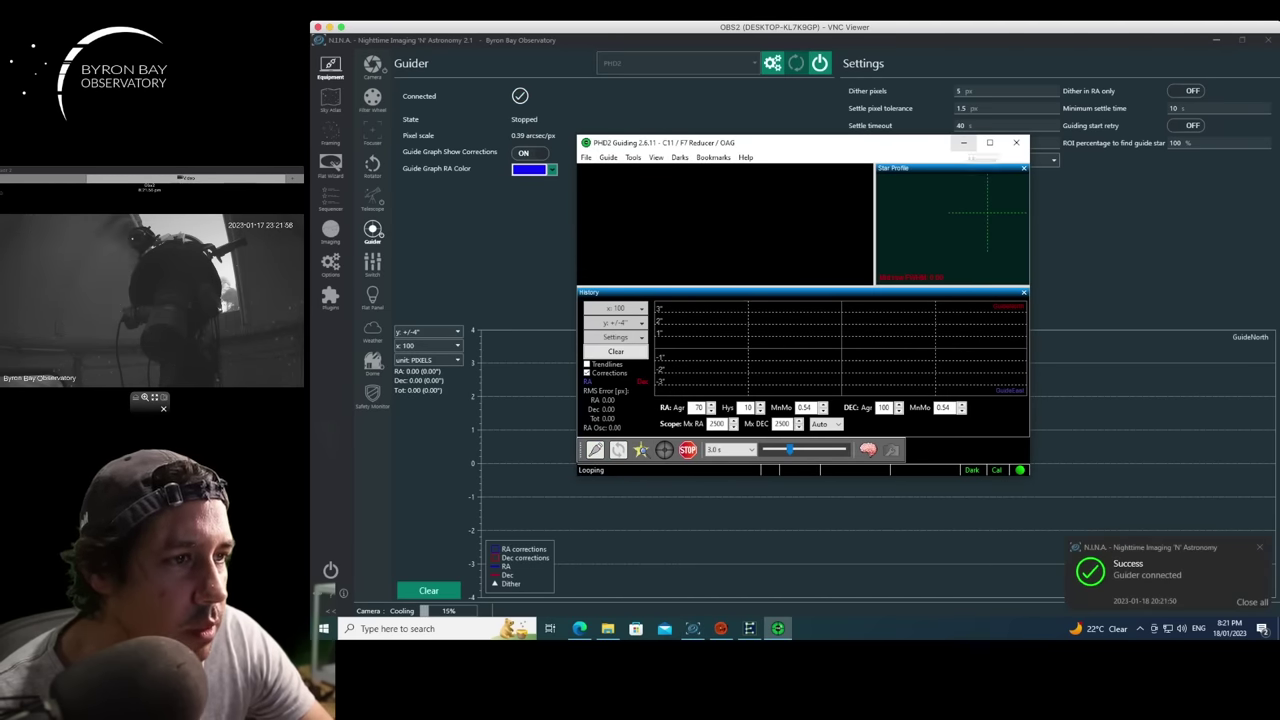
click(963, 142)
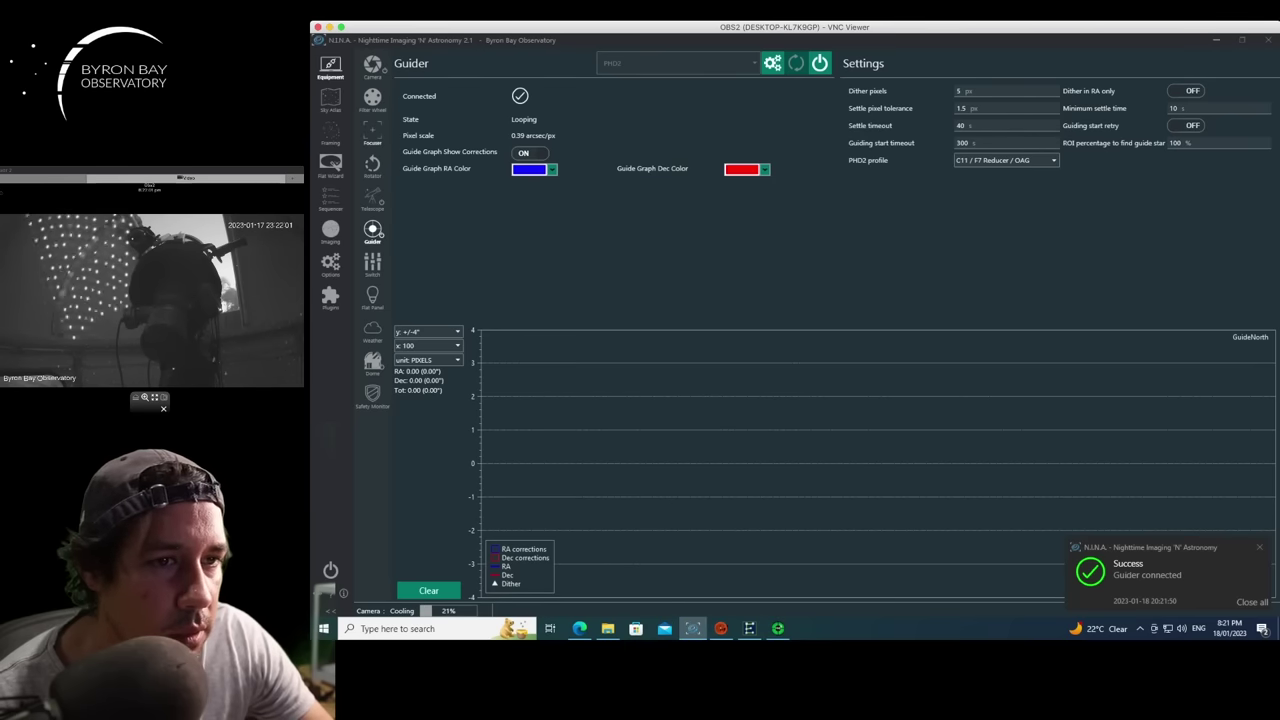
click(372, 134)
click(819, 63)
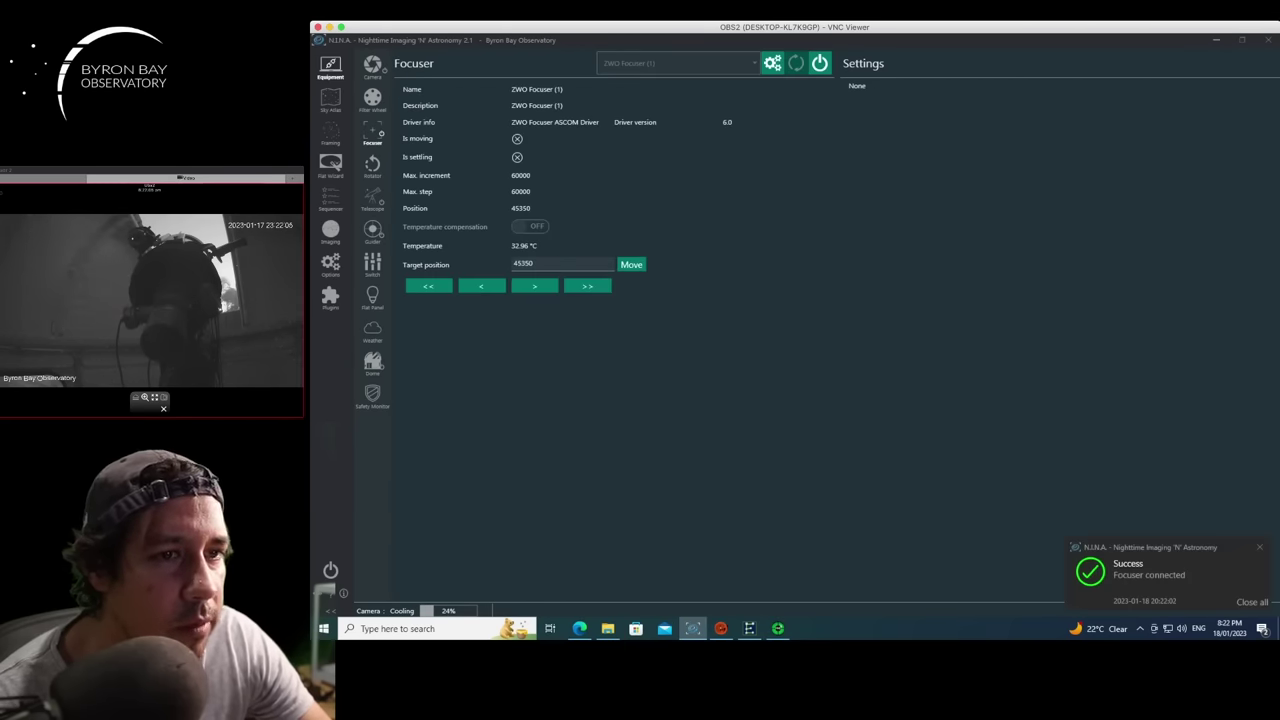
Search the Sky Atlas for 'm42' to find the Great Orion Nebula
click(330, 97)
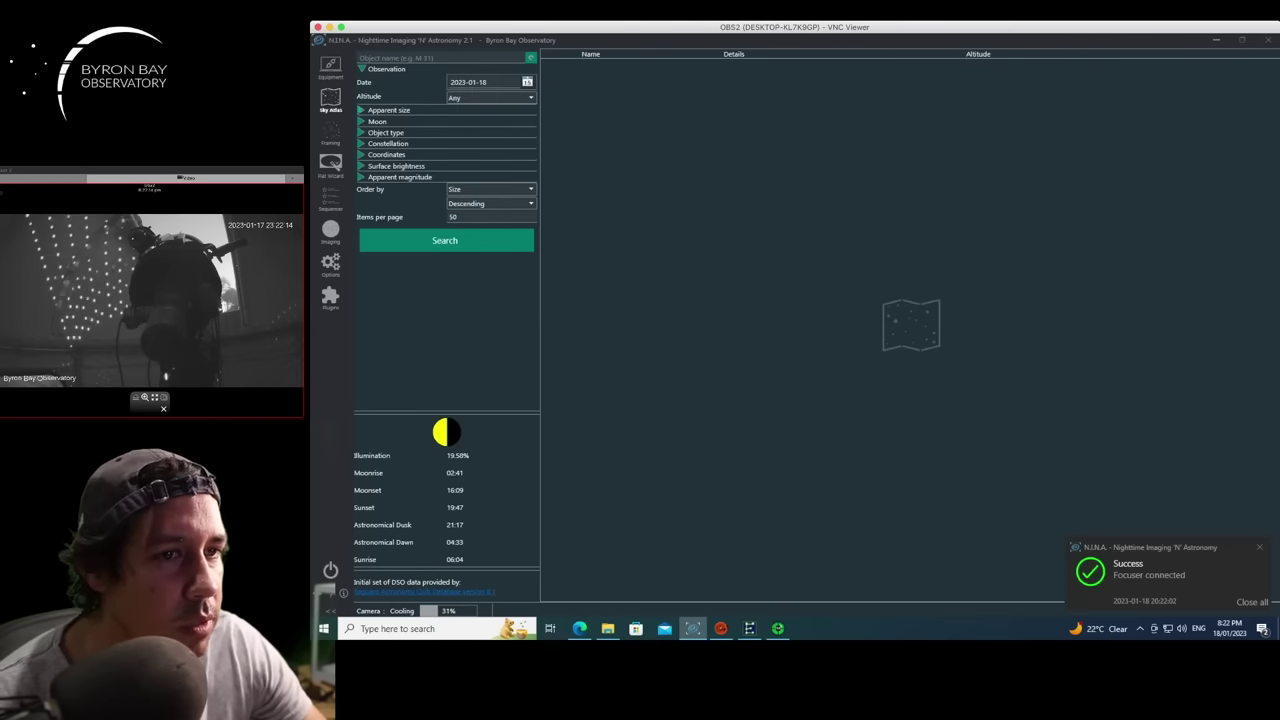
text(m42)
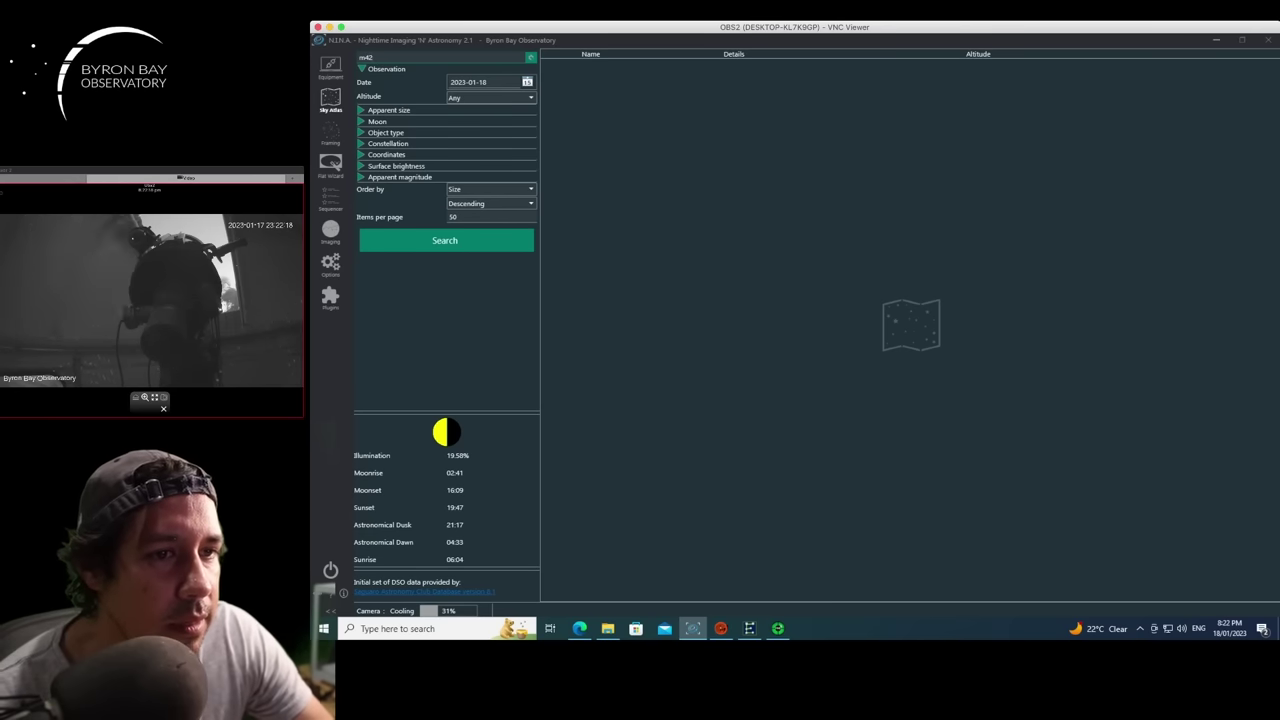
click(446, 240)
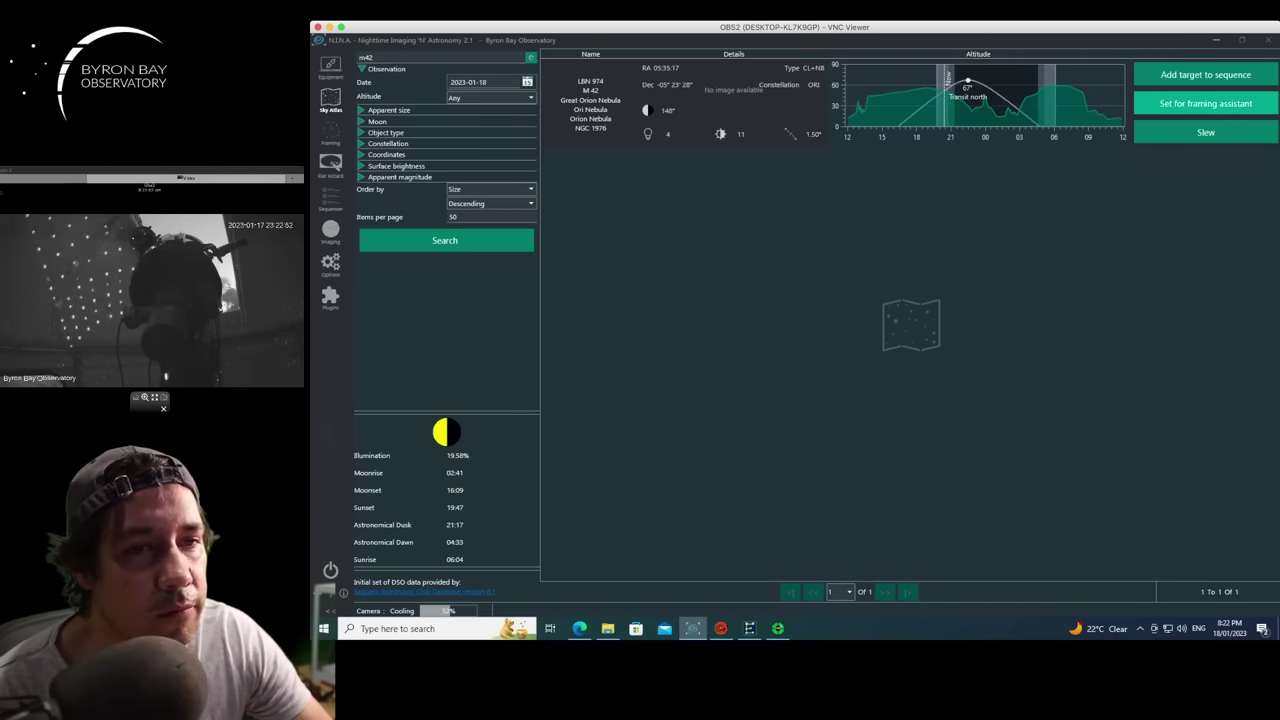
Frame M 42 with the camera frame over the small northern nebula at RA 5h 35m 32.3s, Dec -4° 49′ 9.2″
click(1205, 103)
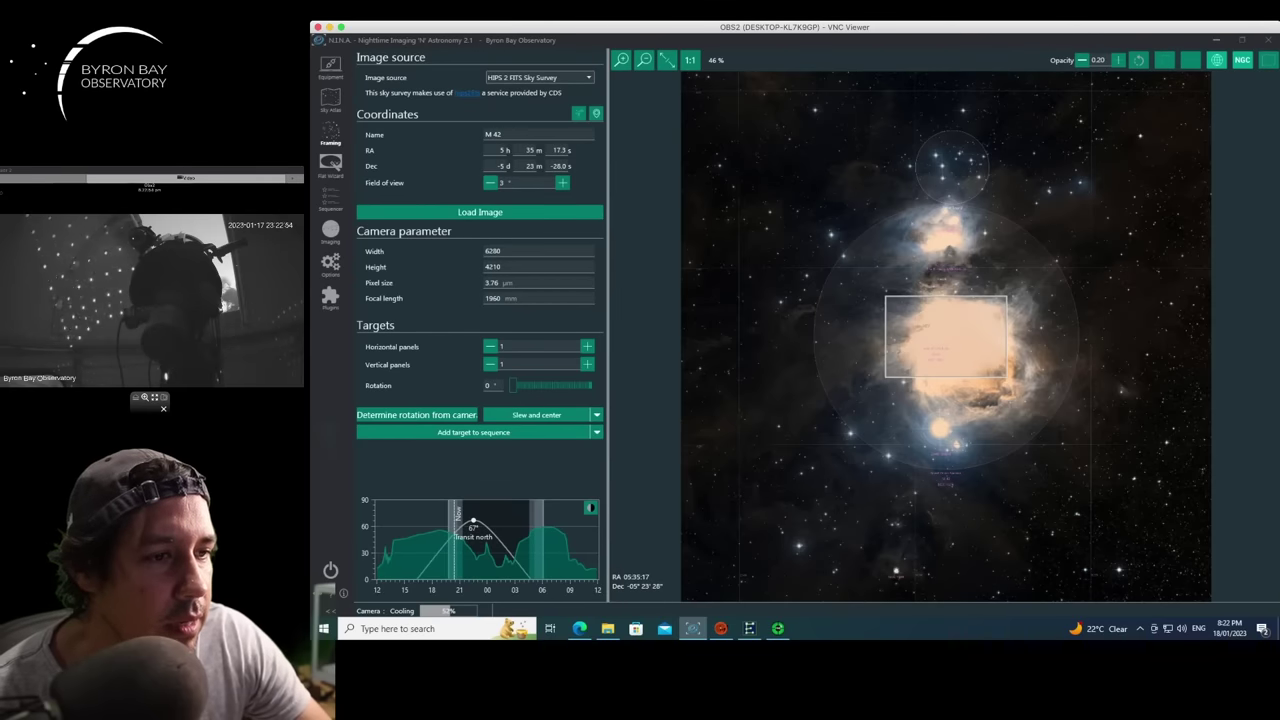
drag(945, 337, 940, 232)
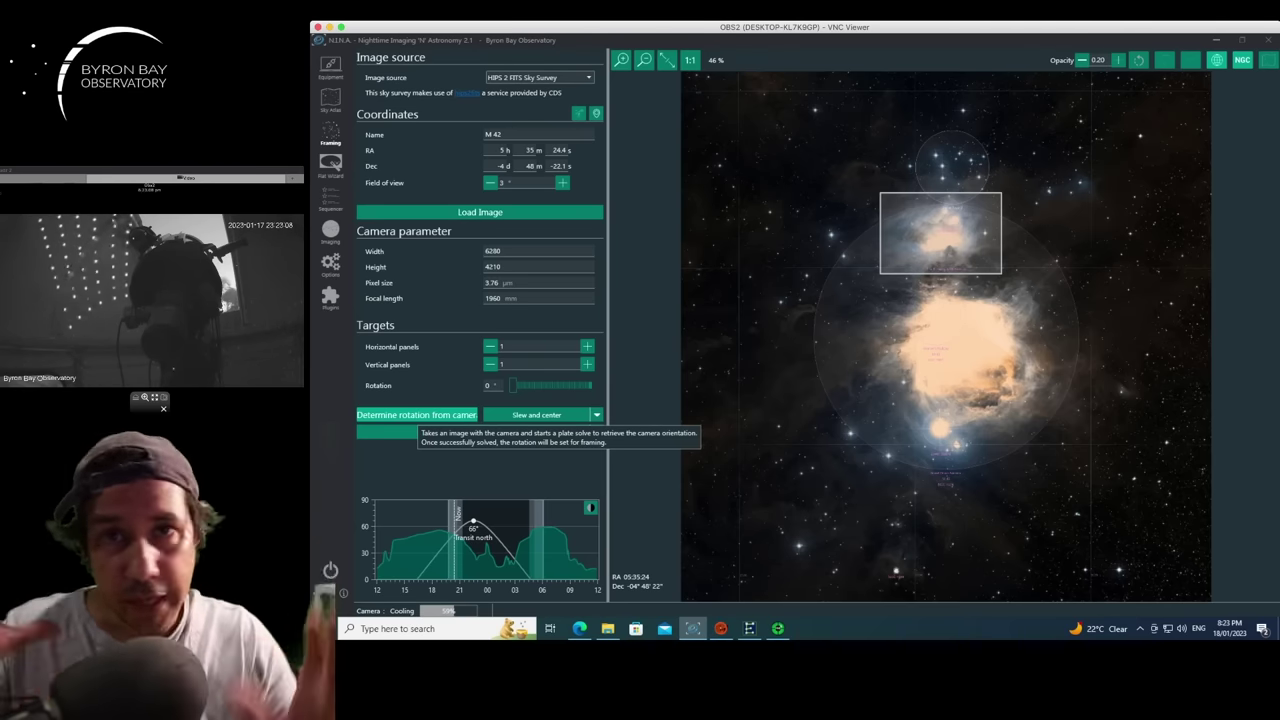
click(415, 415)
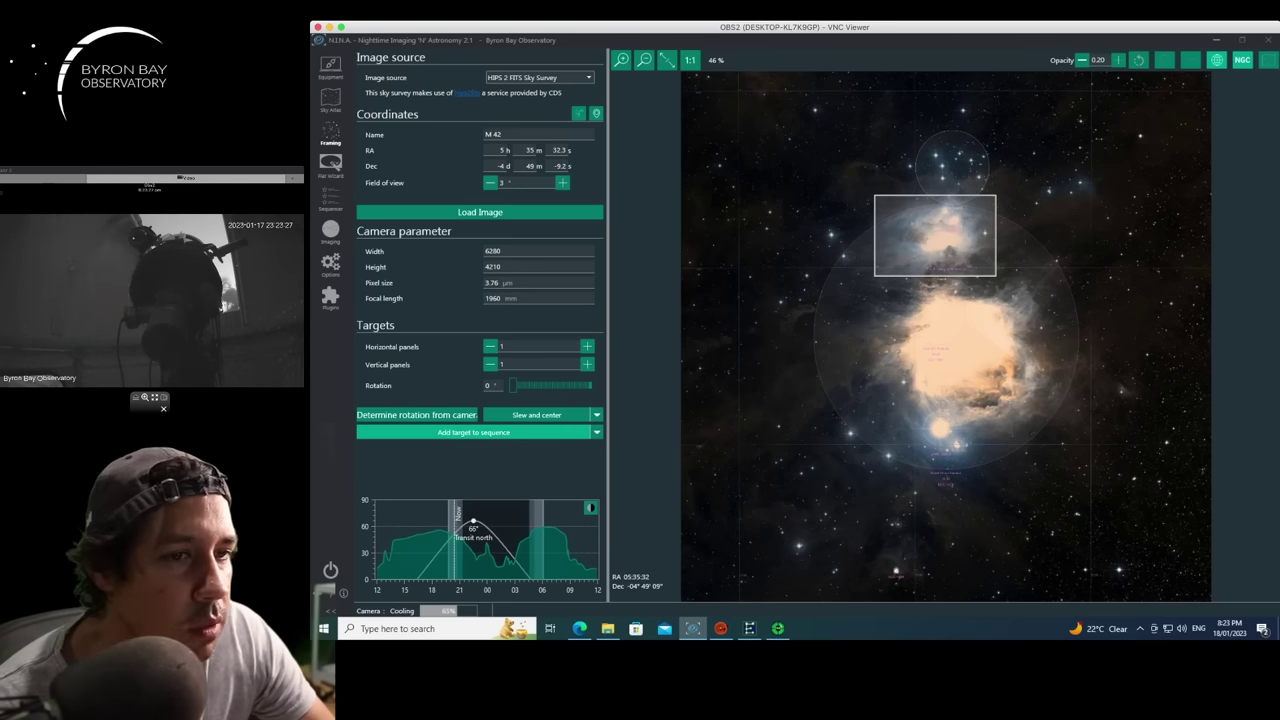
Add M 42 to the Simple Sequencer with 40 LIGHT exposures of 180 s and dithering on
click(439, 432)
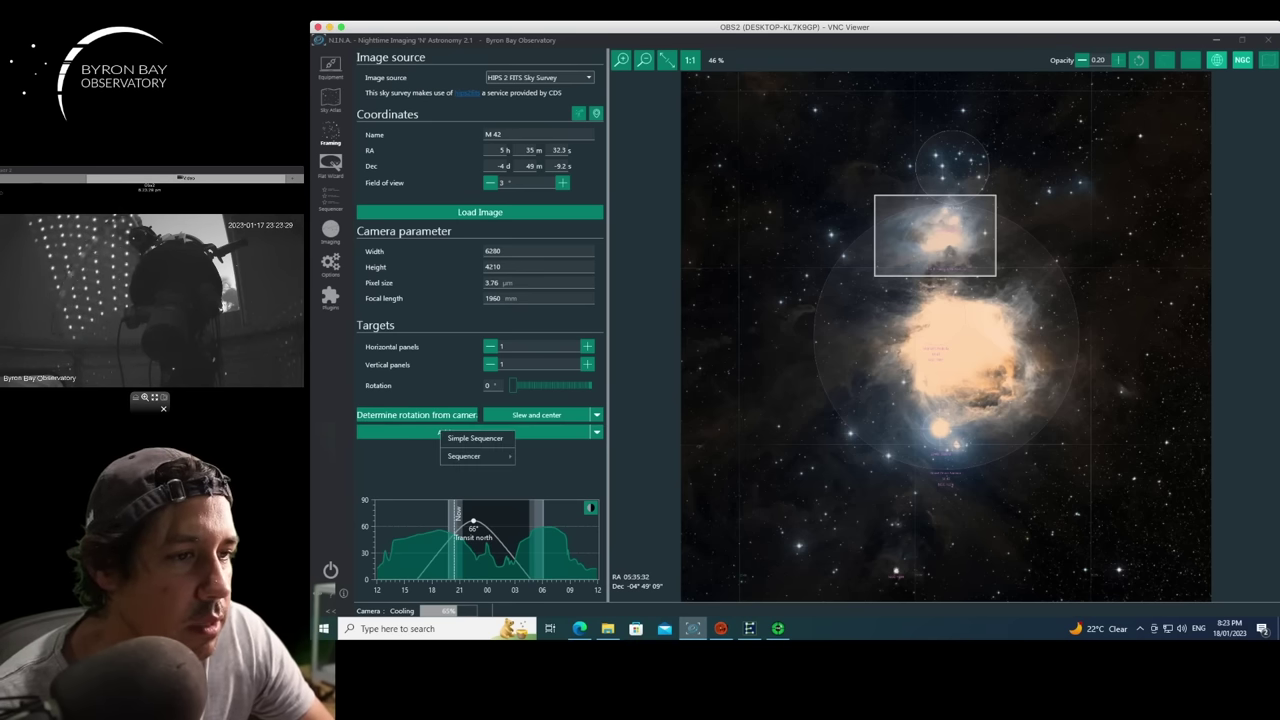
click(474, 438)
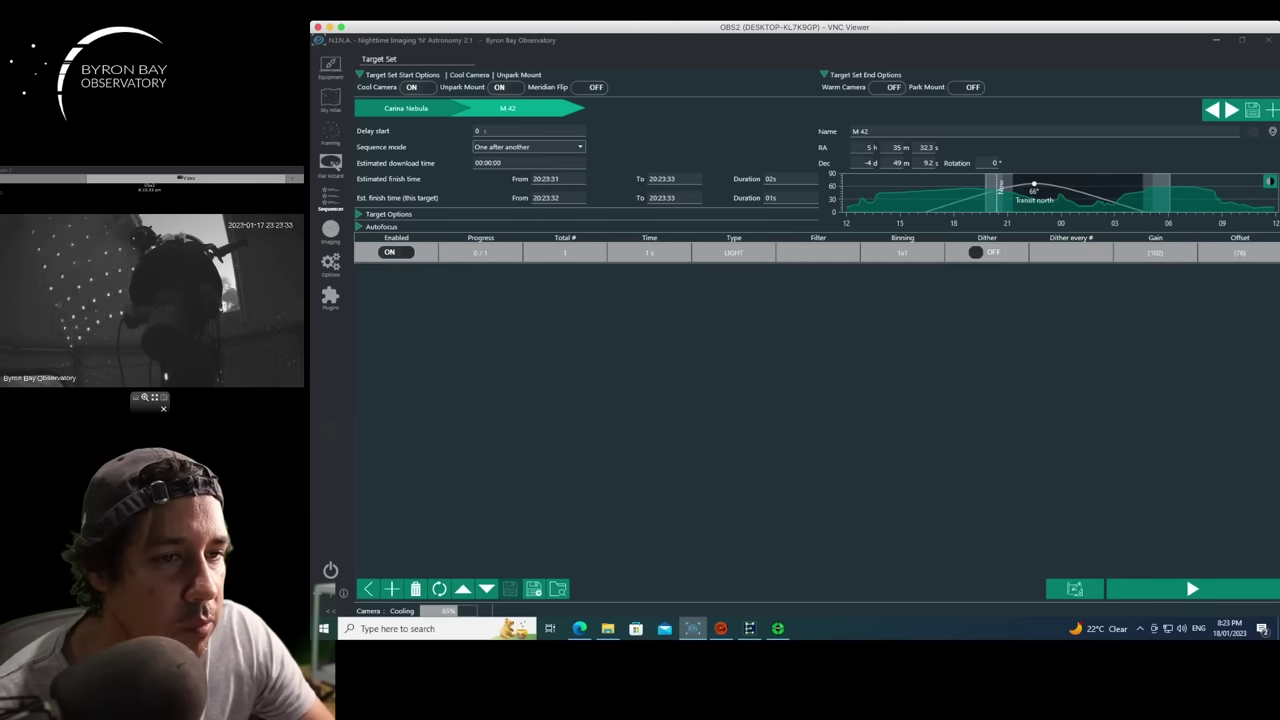
mouse_move(565, 252)
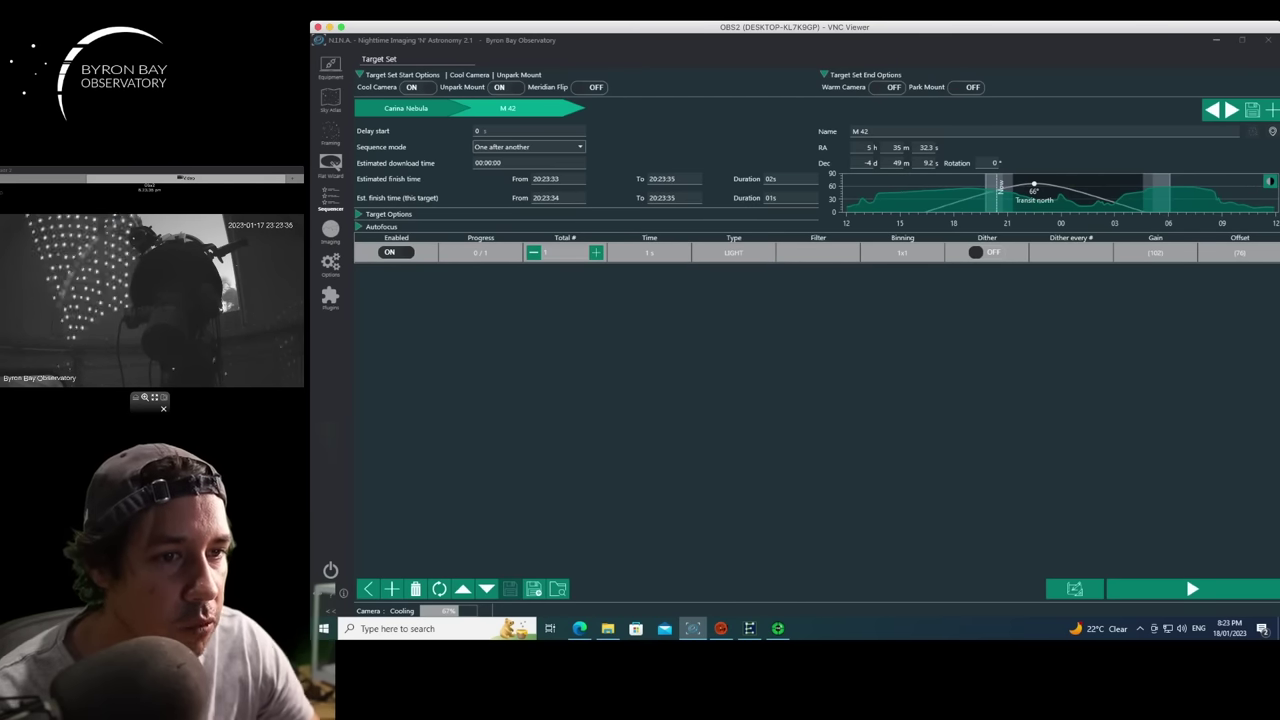
click(533, 252)
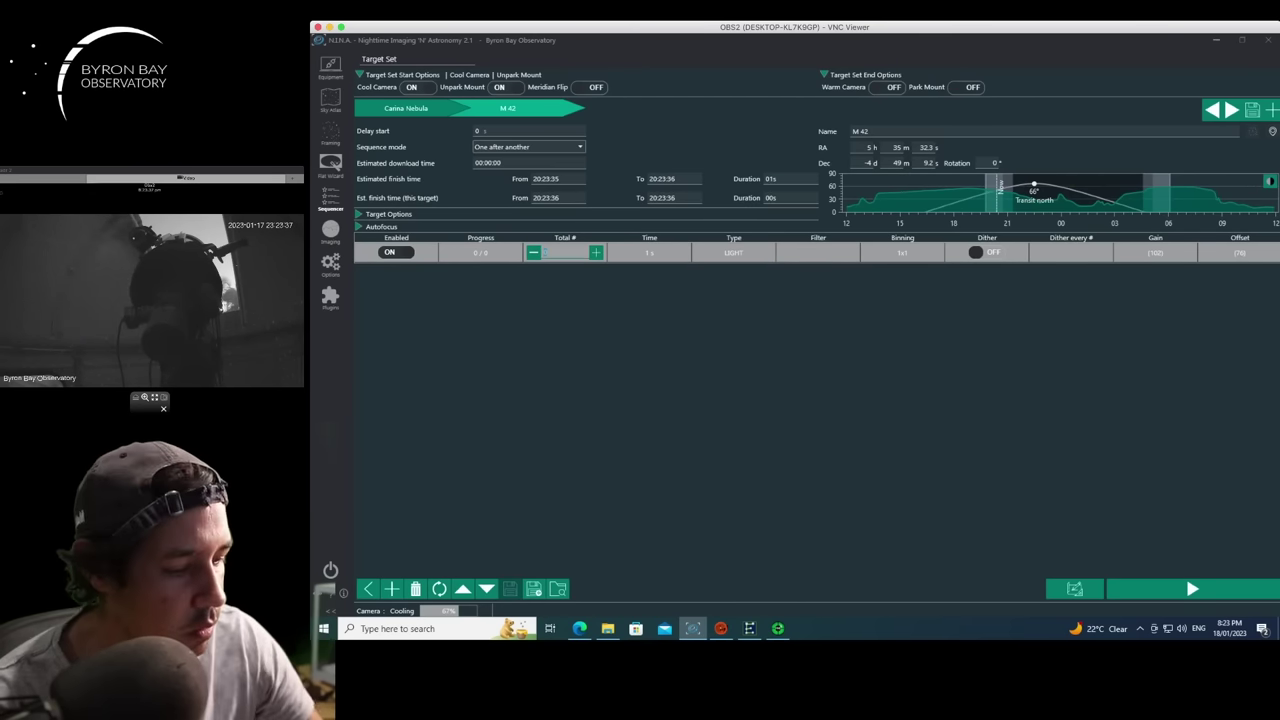
key(Return)
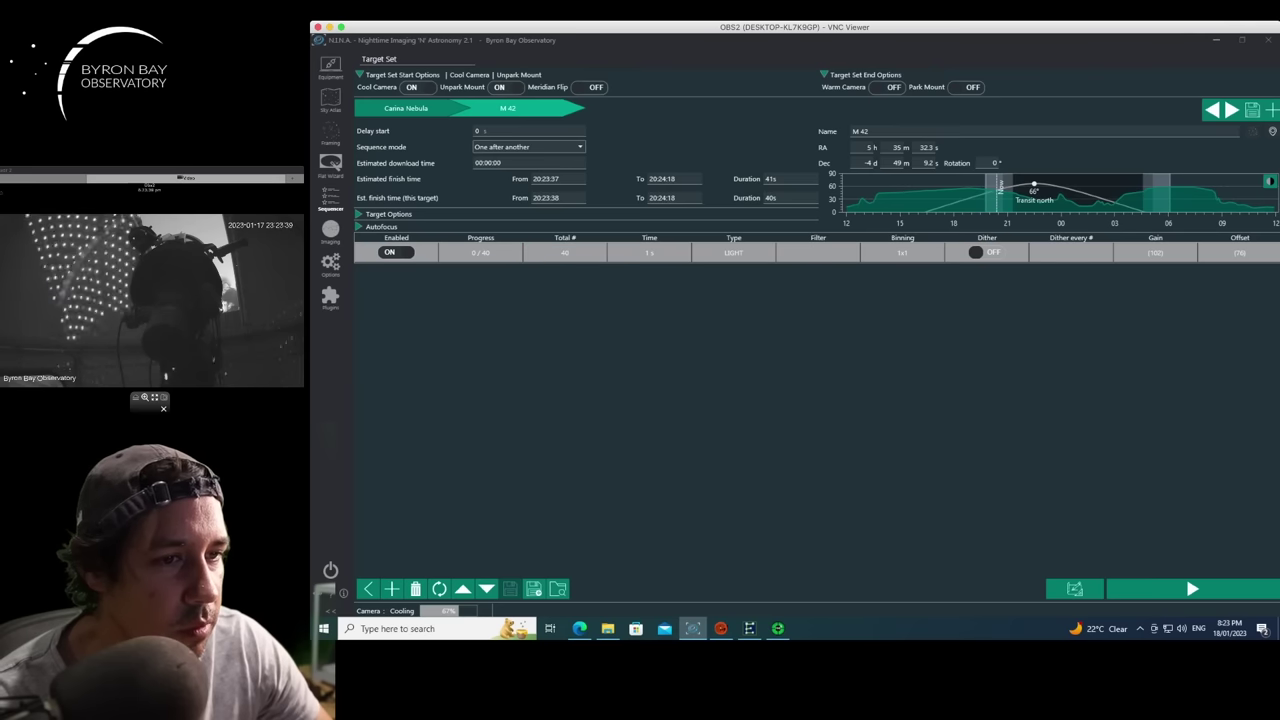
click(649, 252)
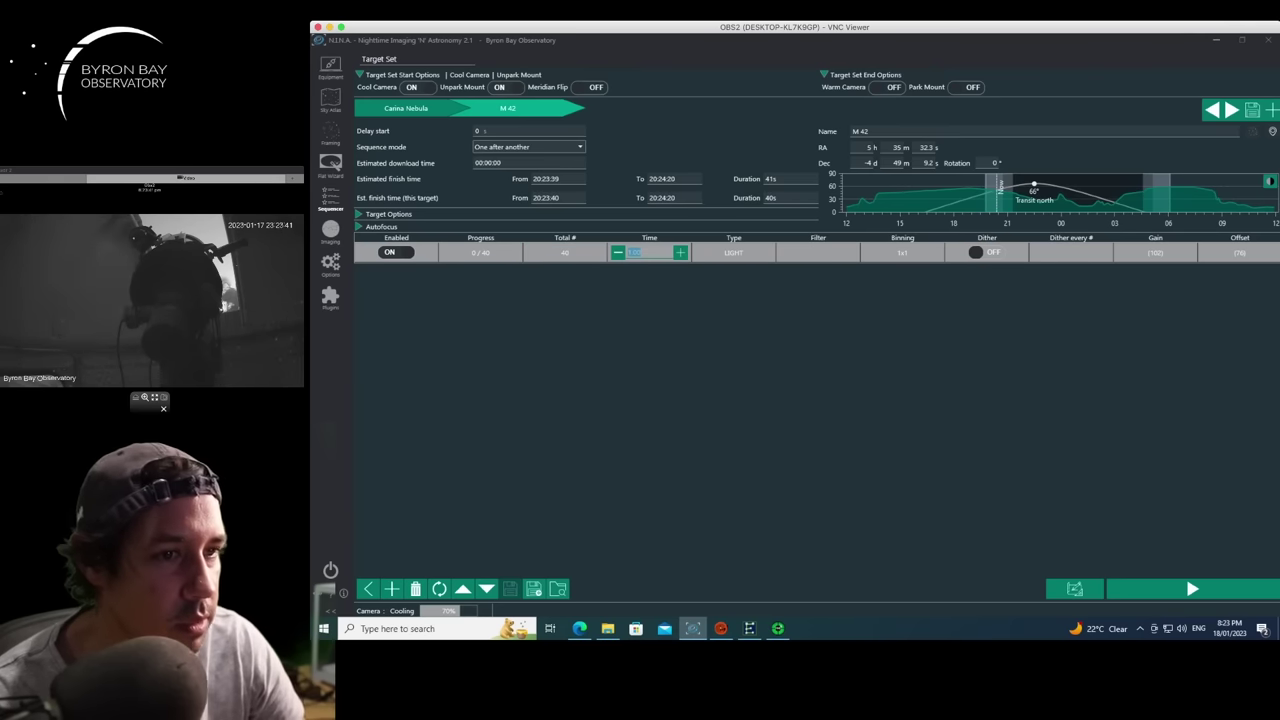
text(180)
key(Return)
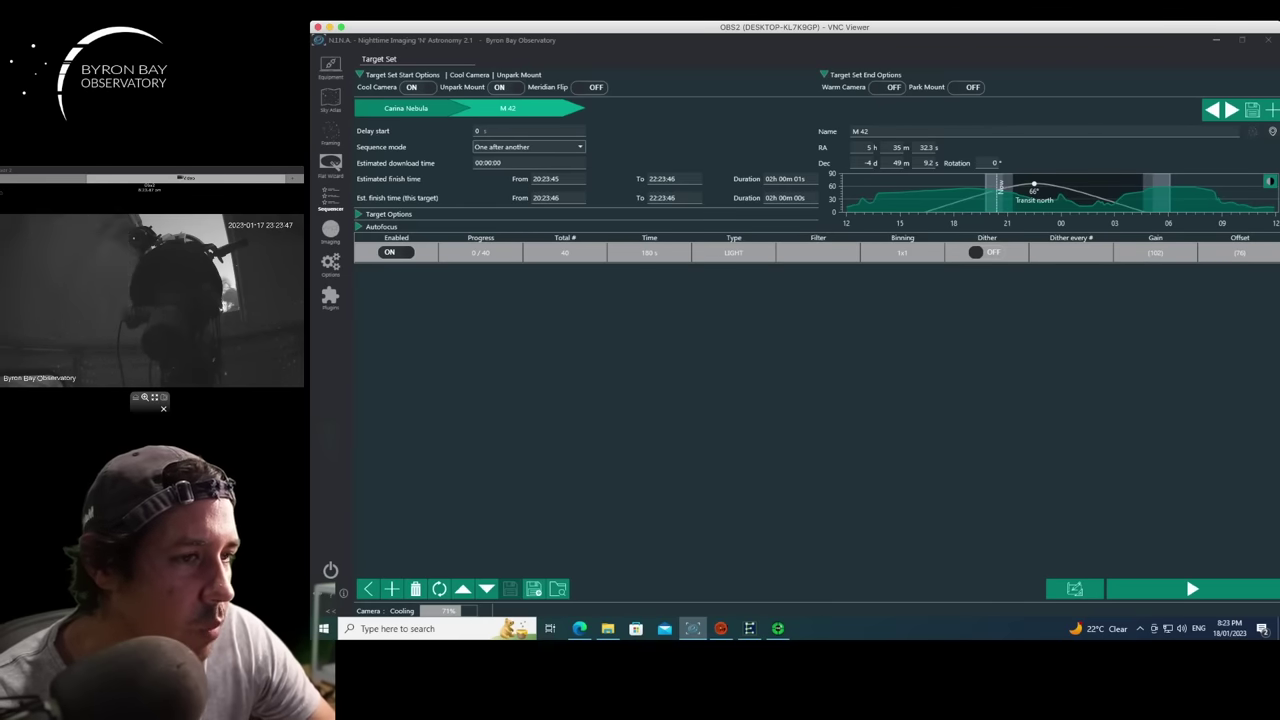
click(985, 252)
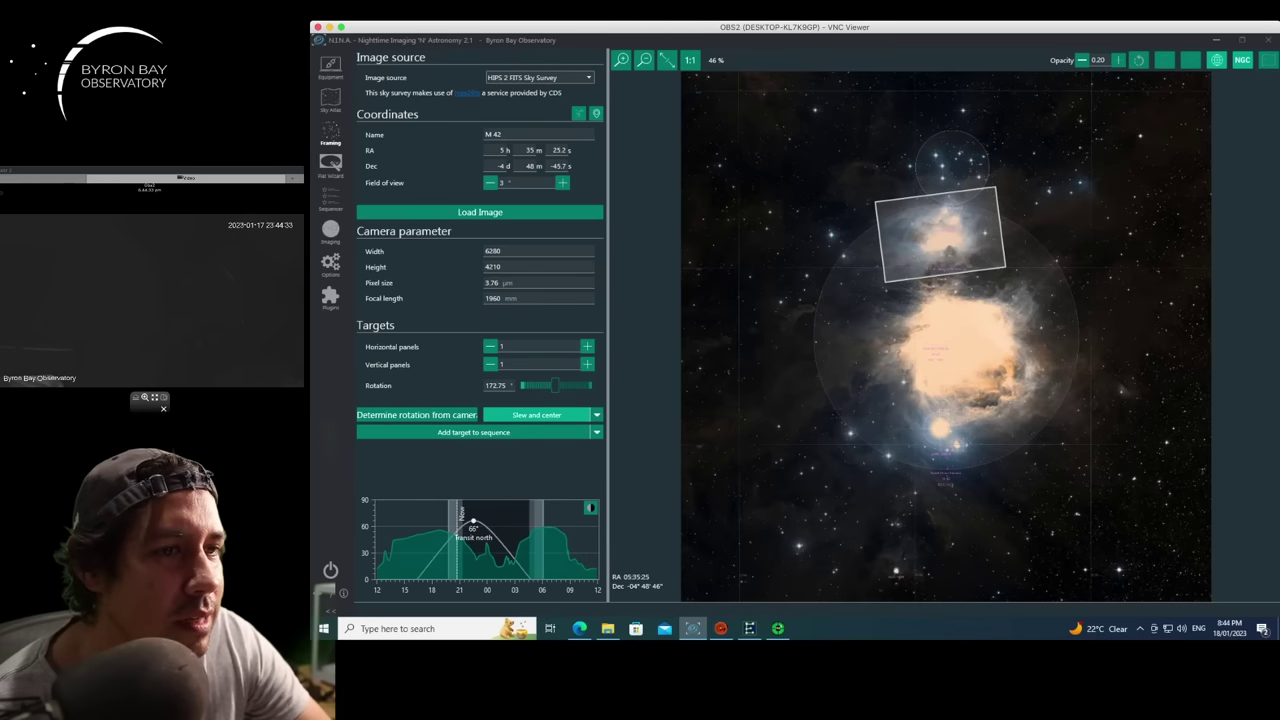
Slew and center on the M 42 frame at 172.75° rotation, then add it to the Simple Sequencer
click(537, 414)
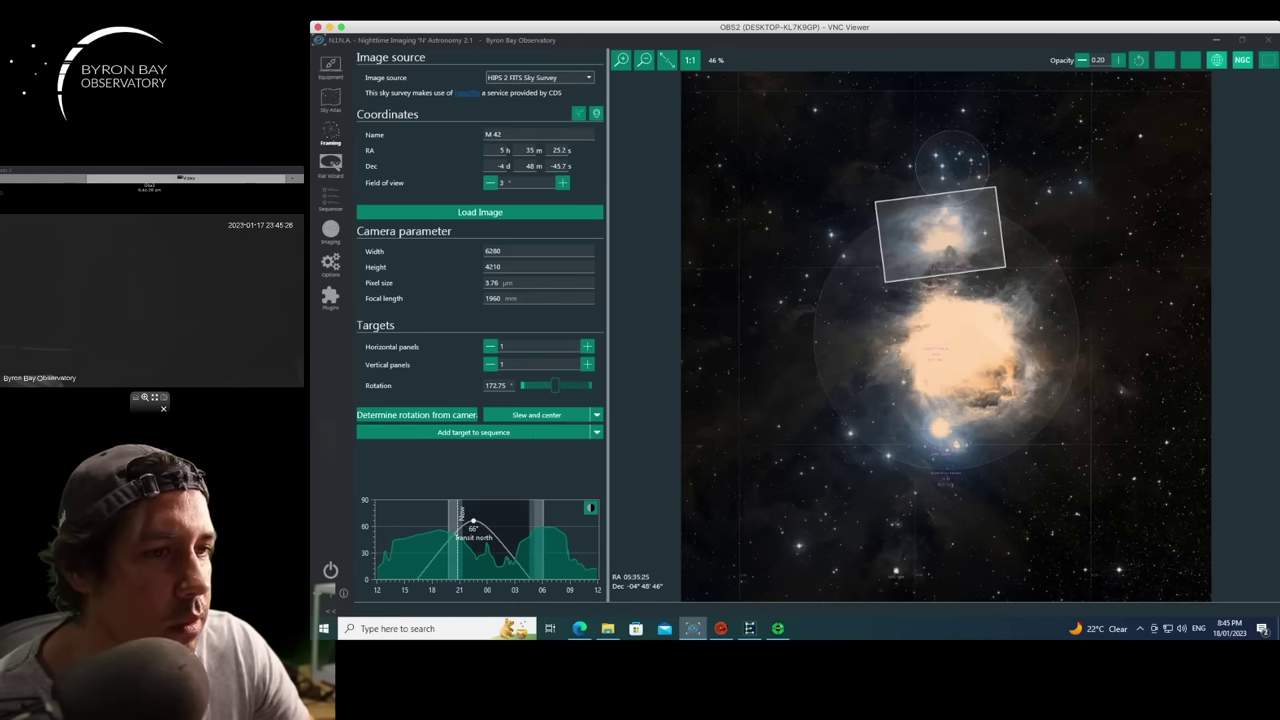
click(596, 432)
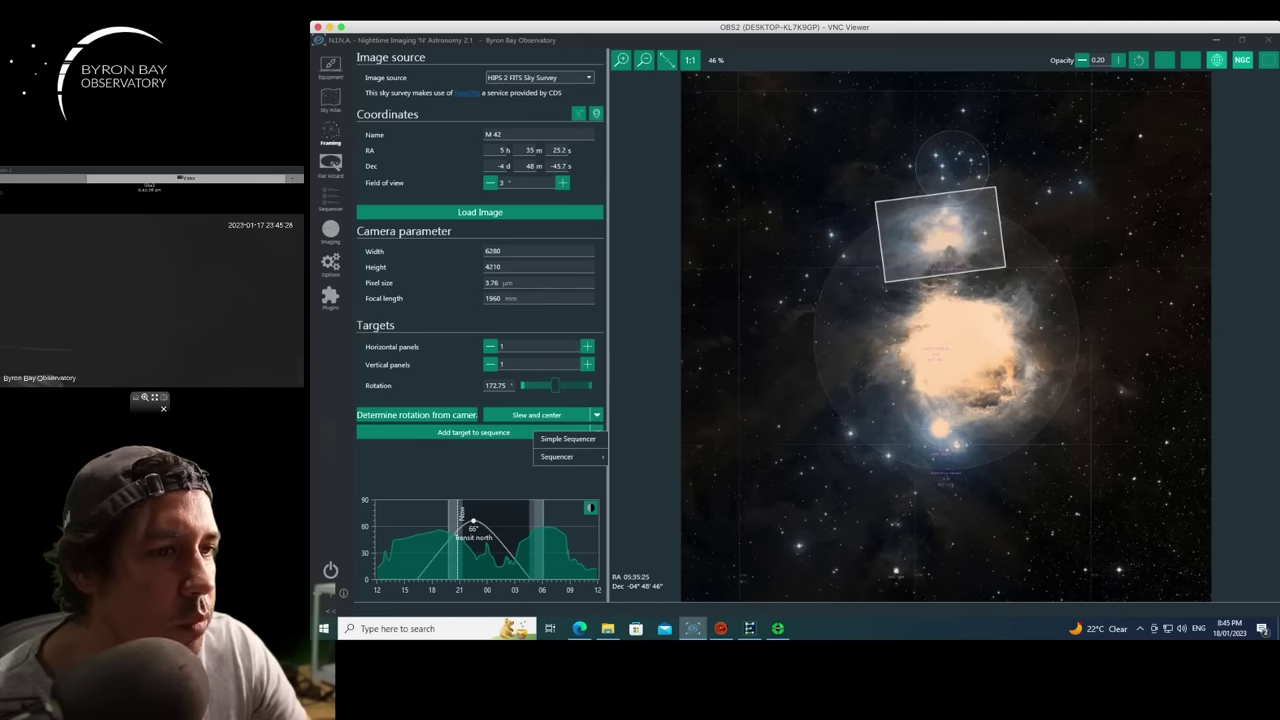
click(567, 438)
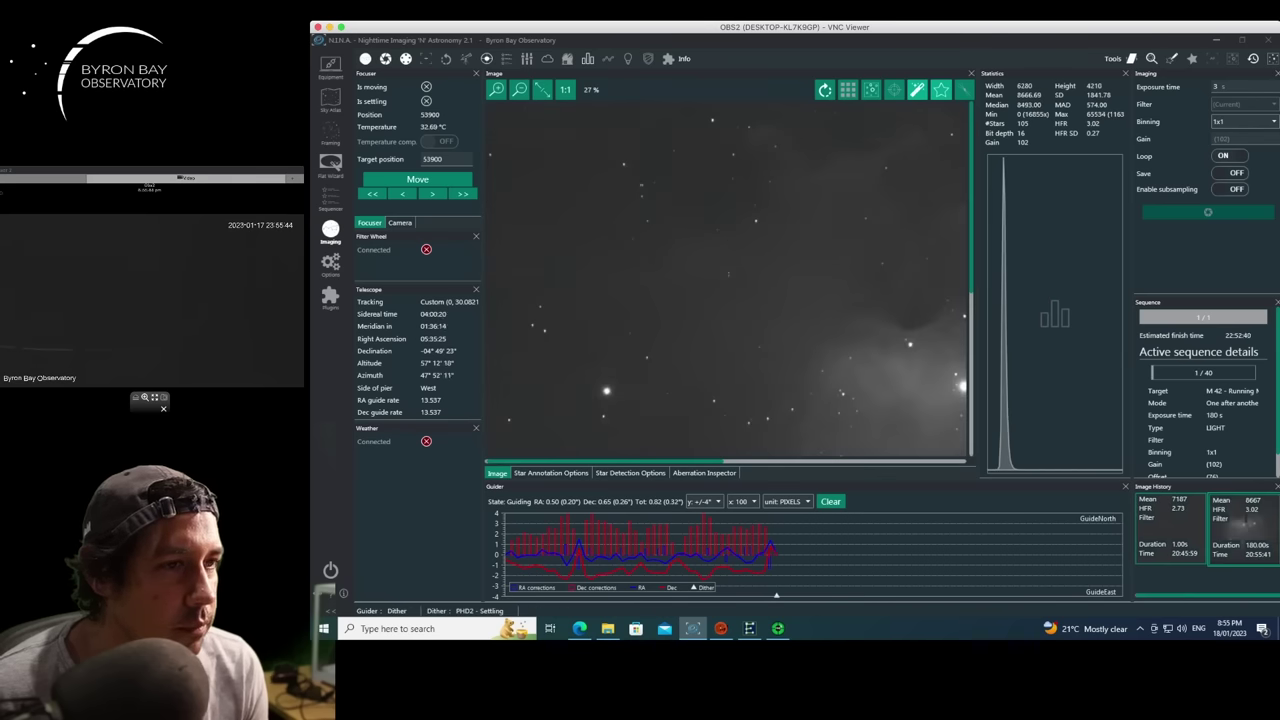
Zoom the first M 42 light frame to fit and show the aberration inspector's 3×3 grid
click(541, 89)
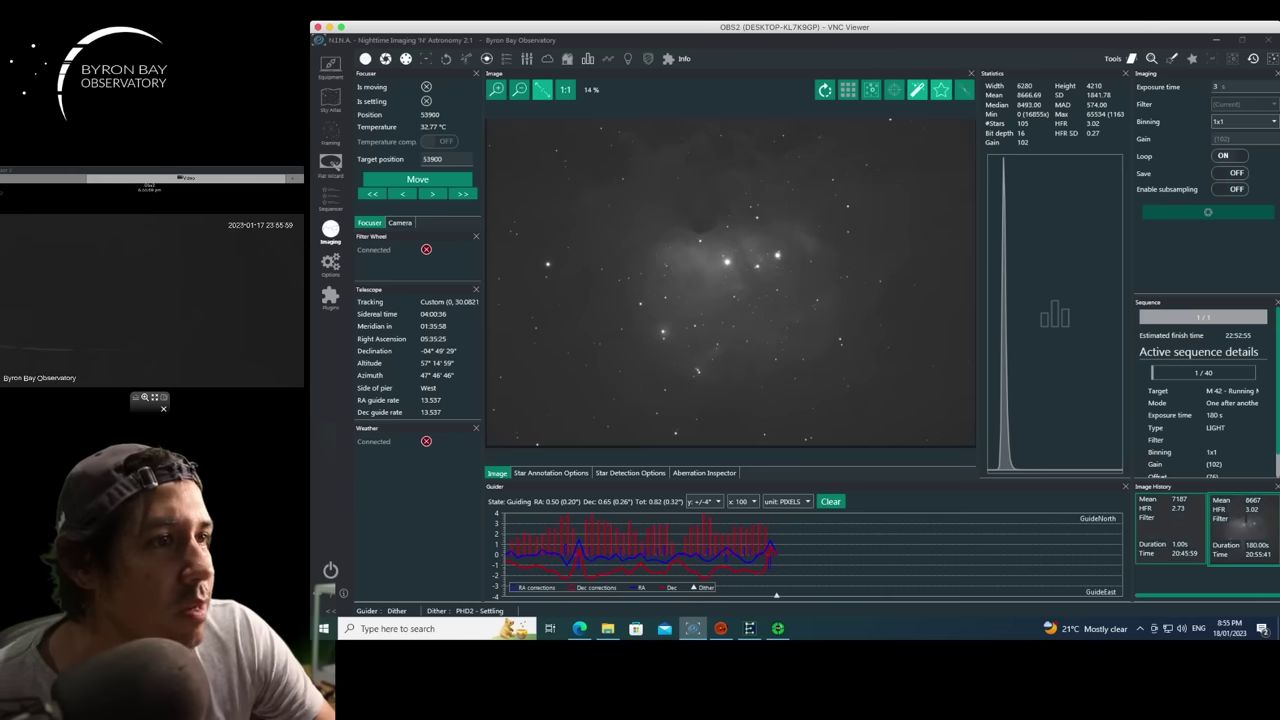
click(847, 90)
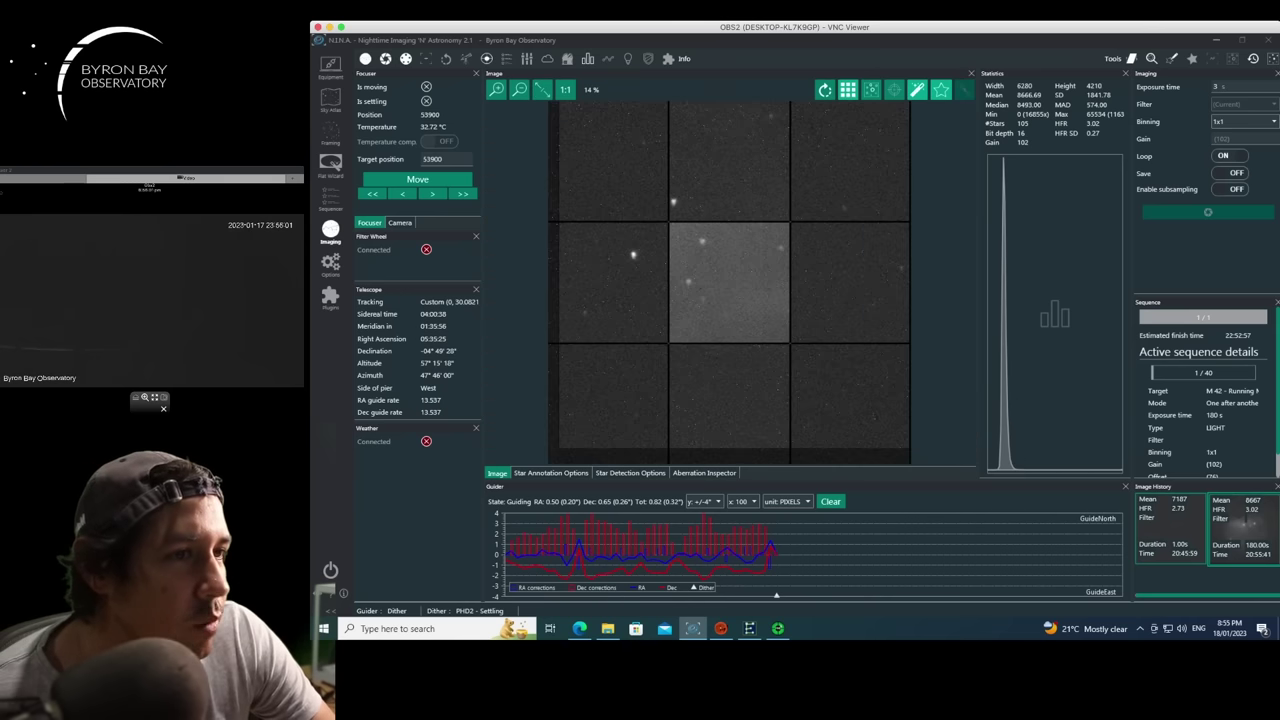